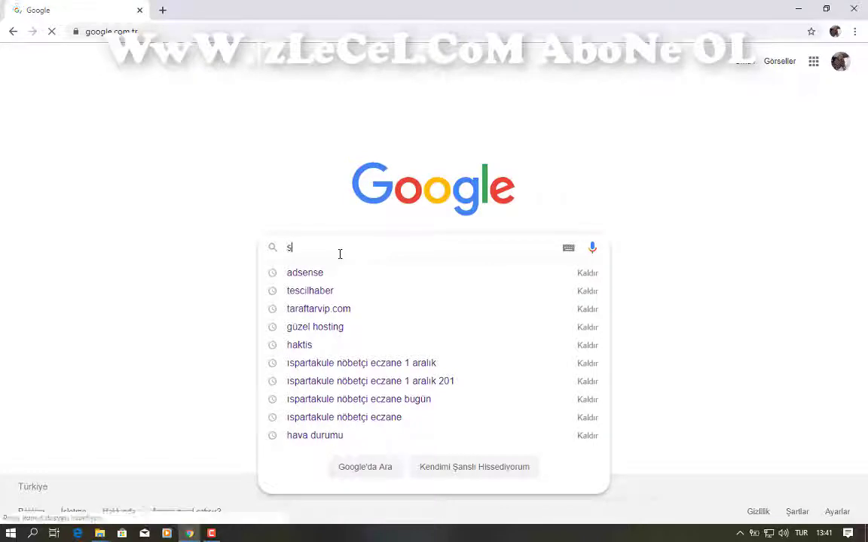
Search Google for sporcep.com and open the Spor Cep home page from the results
text(porce)
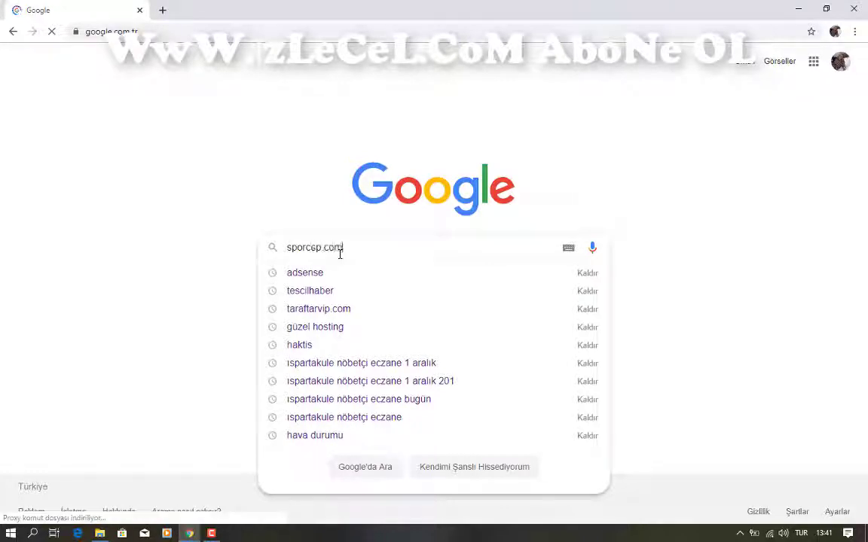
text(p.com)
key(Return)
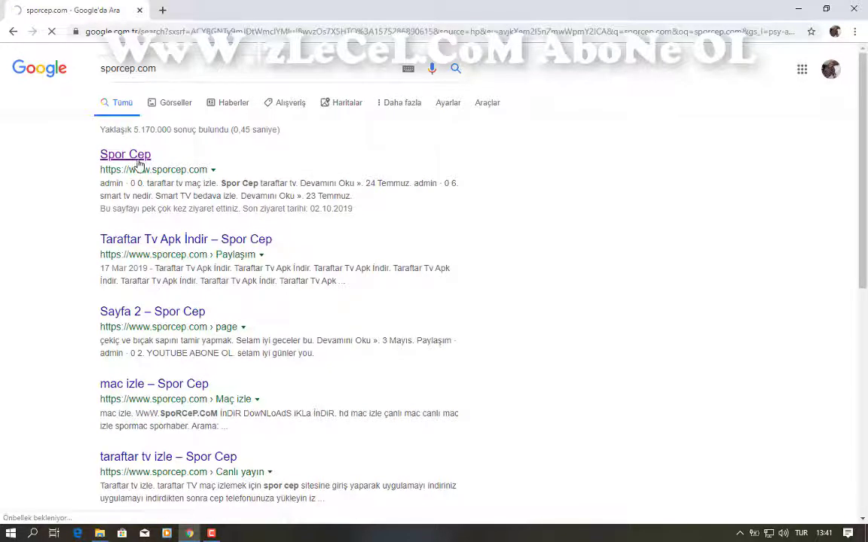
scroll(211, 283, down, 2)
scroll(218, 295, down, 2)
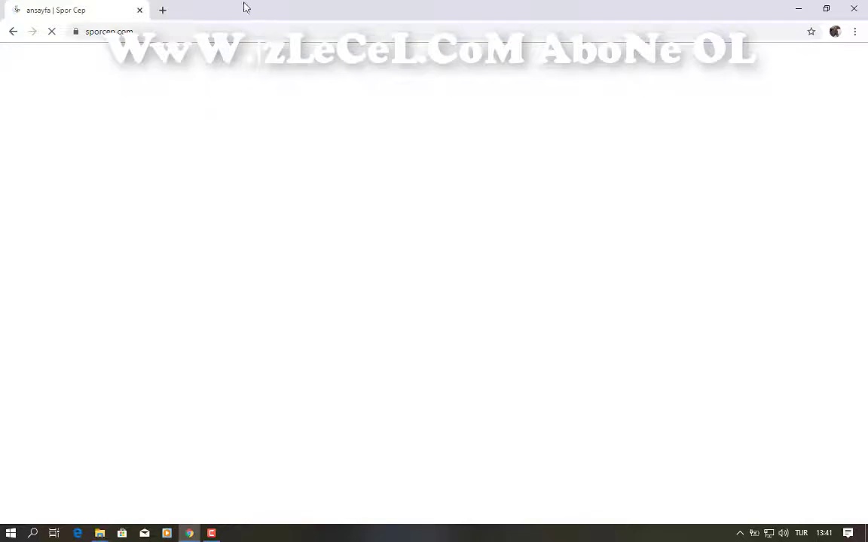
drag(244, 7, 414, 63)
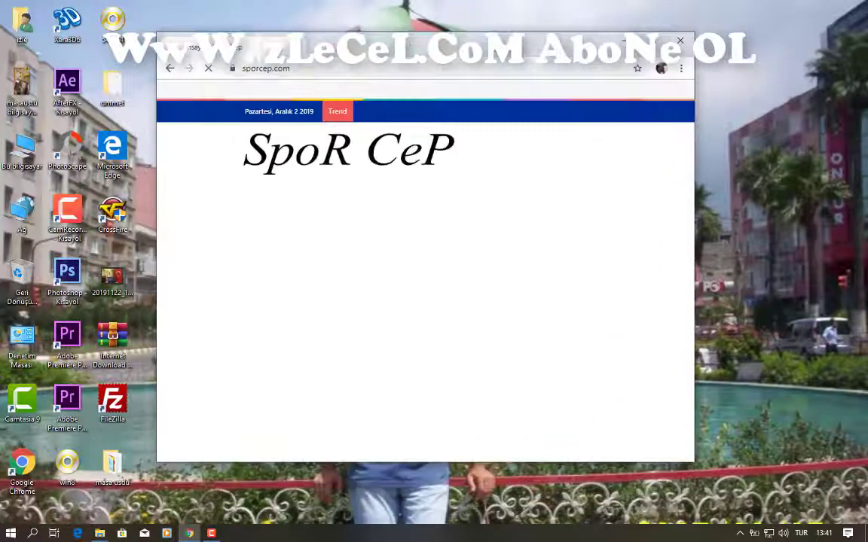
key(super+Up)
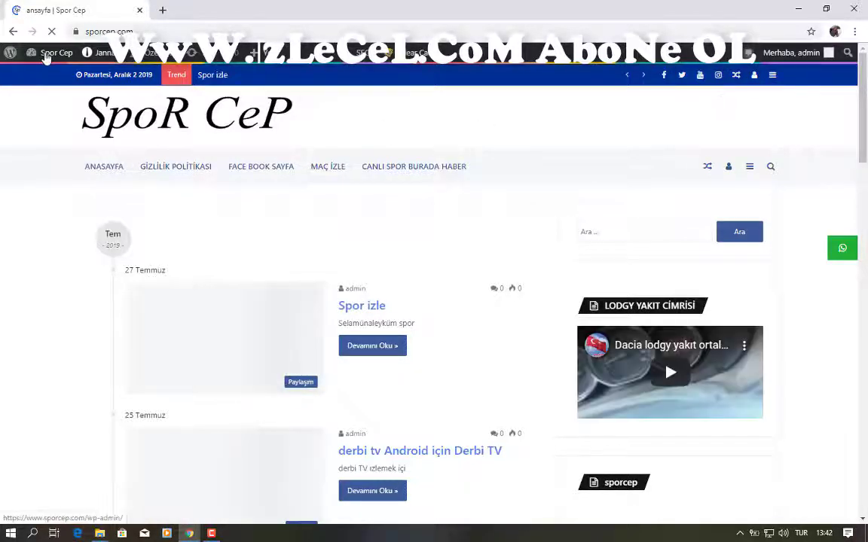
Look over the Spor Cep home page's posts and open the site's WordPress admin dashboard
mouse_move(47, 58)
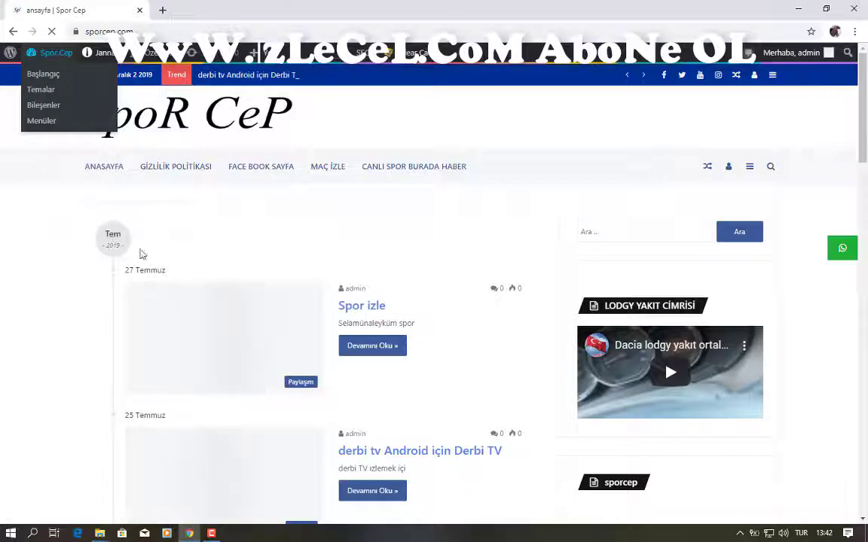
scroll(151, 256, down, 2)
scroll(152, 297, down, 2)
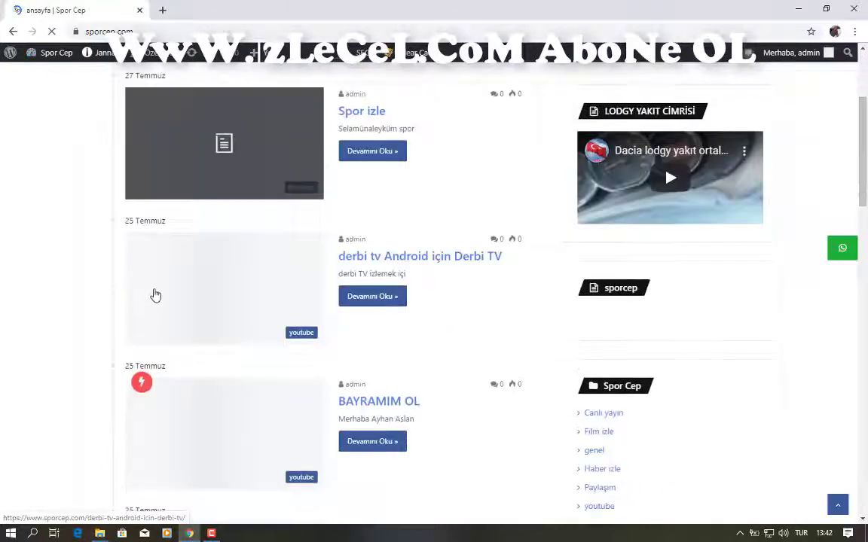
scroll(128, 256, up, 4)
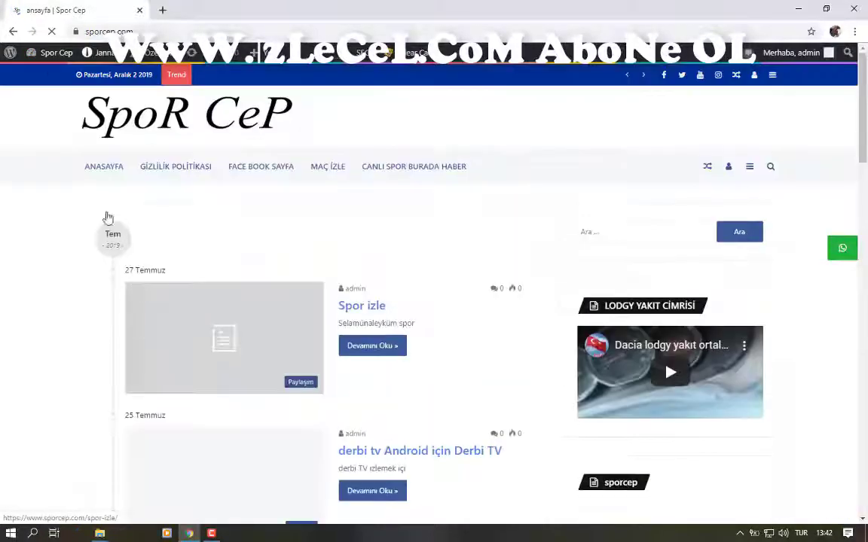
click(48, 55)
mouse_move(48, 55)
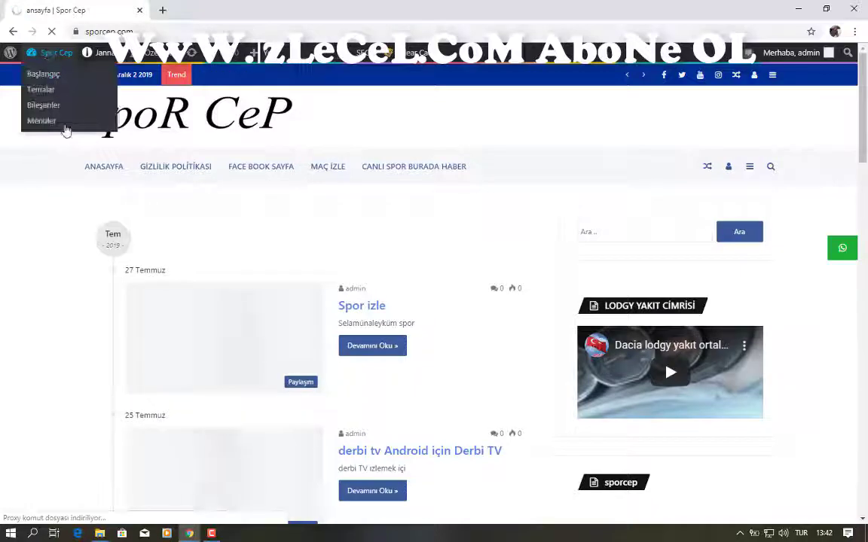
mouse_move(248, 11)
mouse_down()
mouse_move(345, 78)
mouse_move(316, 14)
mouse_move(252, 12)
mouse_up()
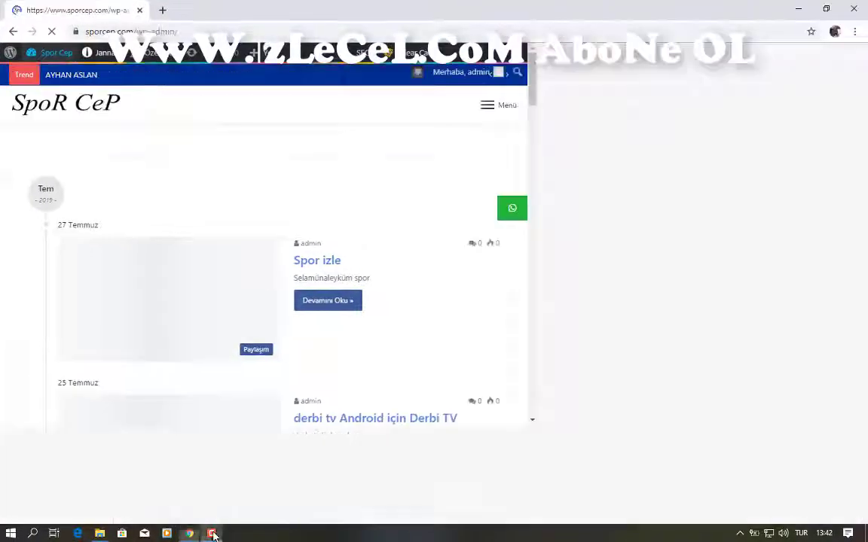
click(212, 533)
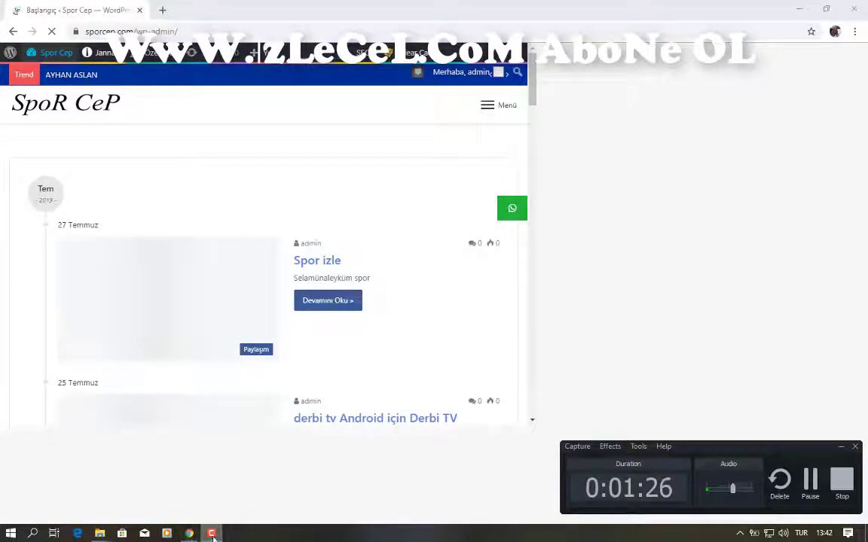
click(211, 532)
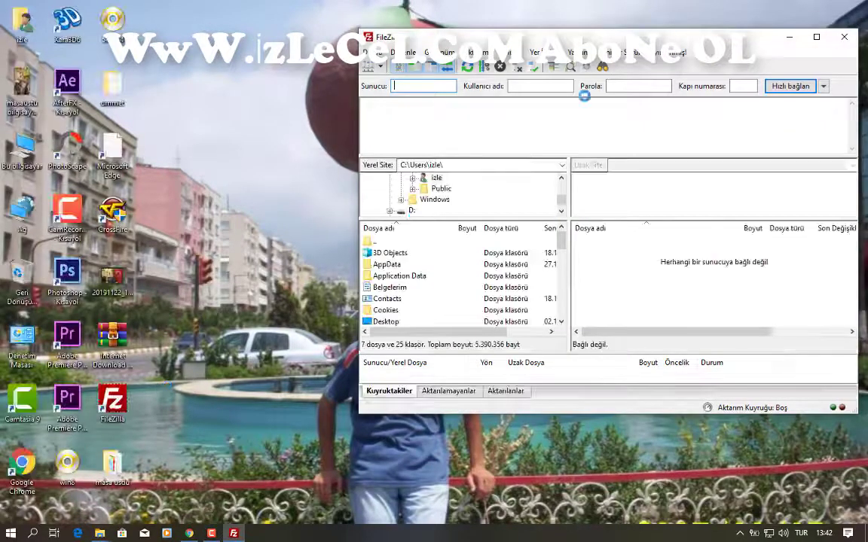
Switch to FileZilla and connect to the saved sporcep.com server from the quick-connect history, accepting the insecure FTP connection
click(814, 12)
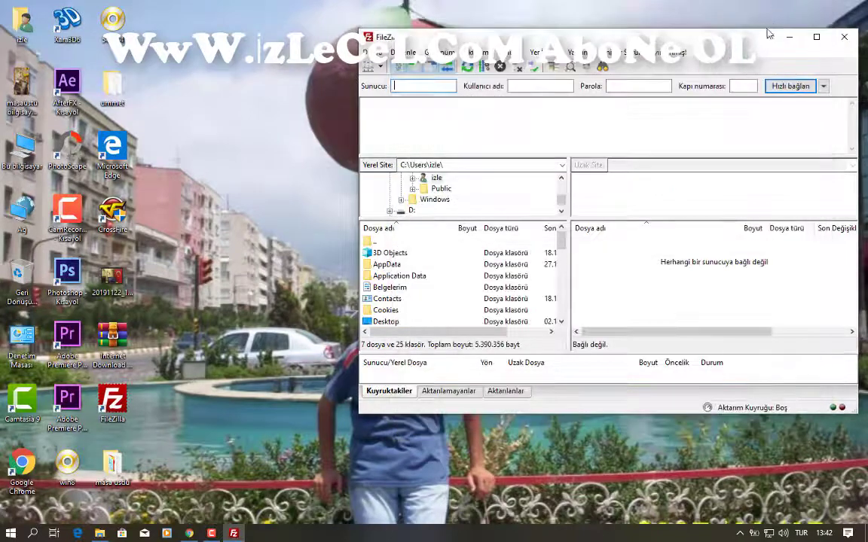
drag(756, 37, 514, 80)
click(582, 131)
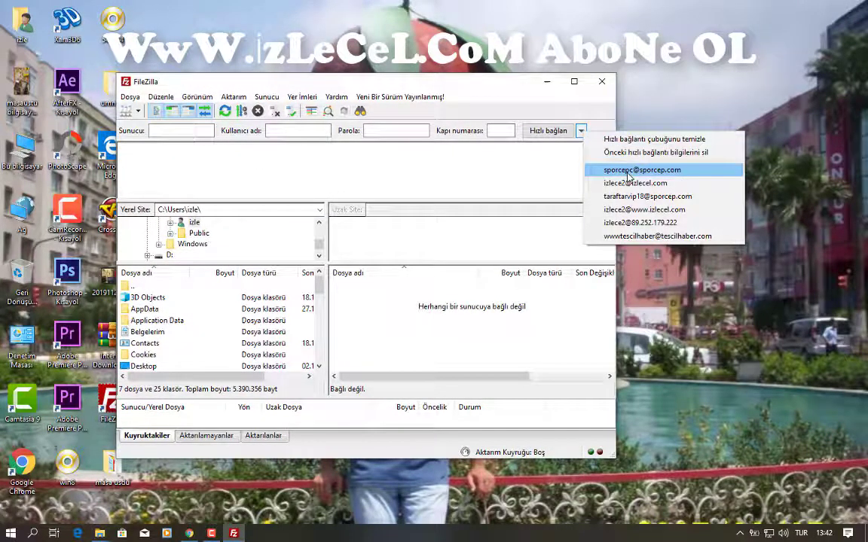
click(628, 172)
click(461, 312)
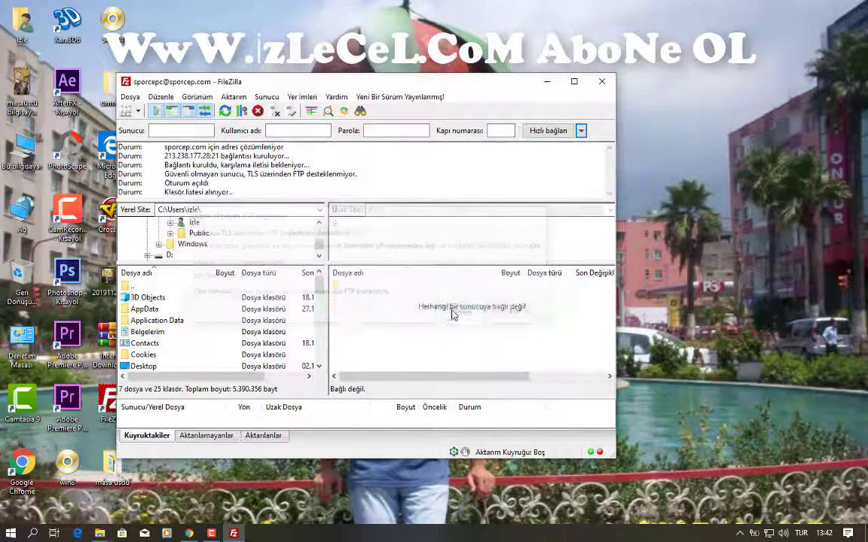
Browse the remote server through www and wp-content to the themes folder and select the jannah theme folder
drag(610, 280, 611, 349)
double_click(349, 309)
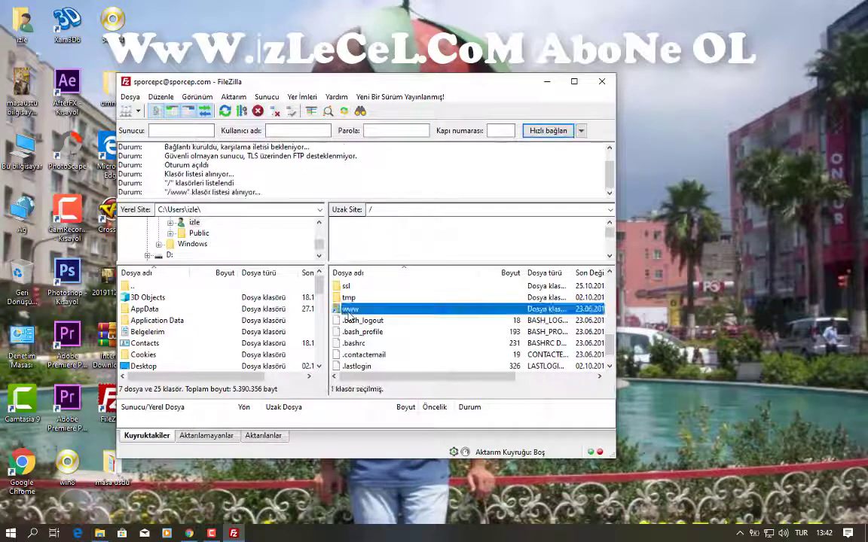
click(361, 332)
double_click(363, 334)
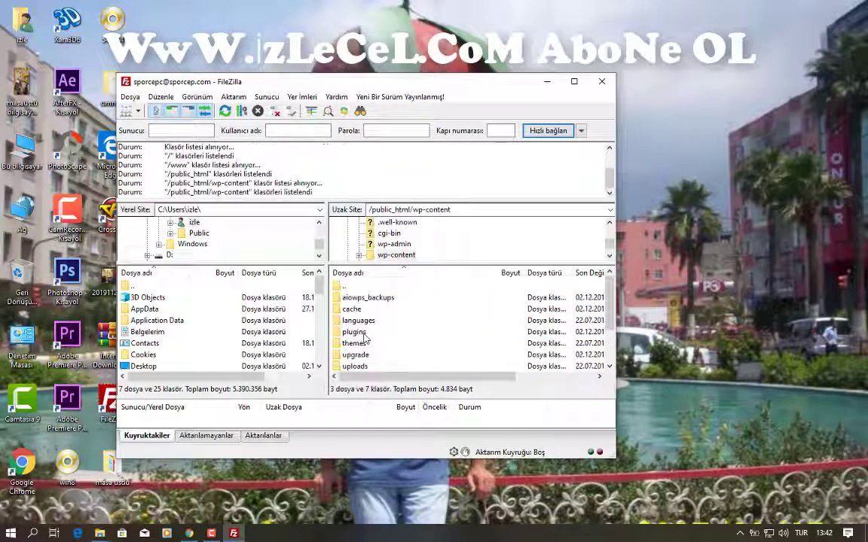
scroll(386, 337, down, 2)
double_click(354, 298)
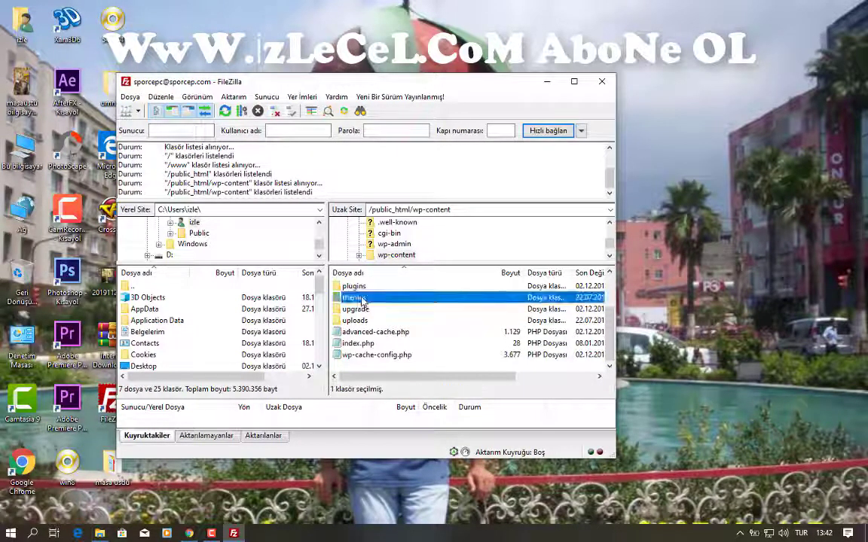
click(354, 299)
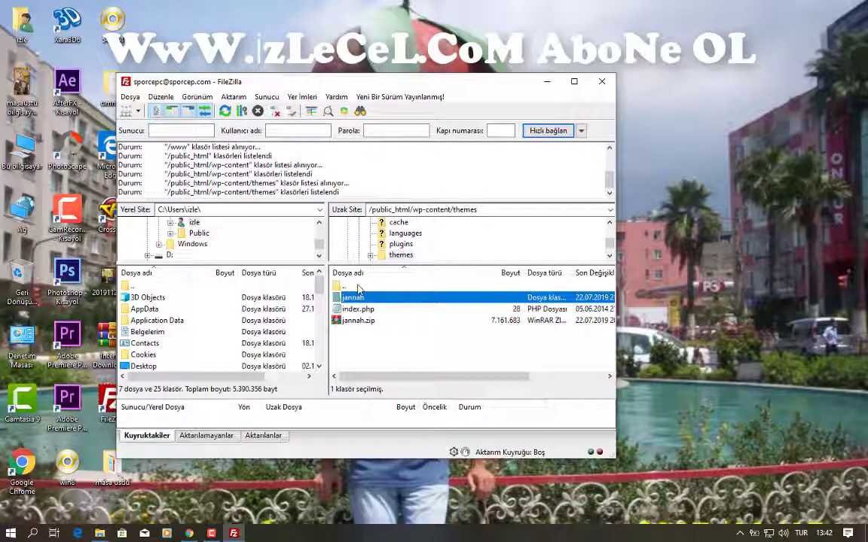
Return to the remote wp-content folder, open its plugins folder and look through the plugin folders
double_click(358, 288)
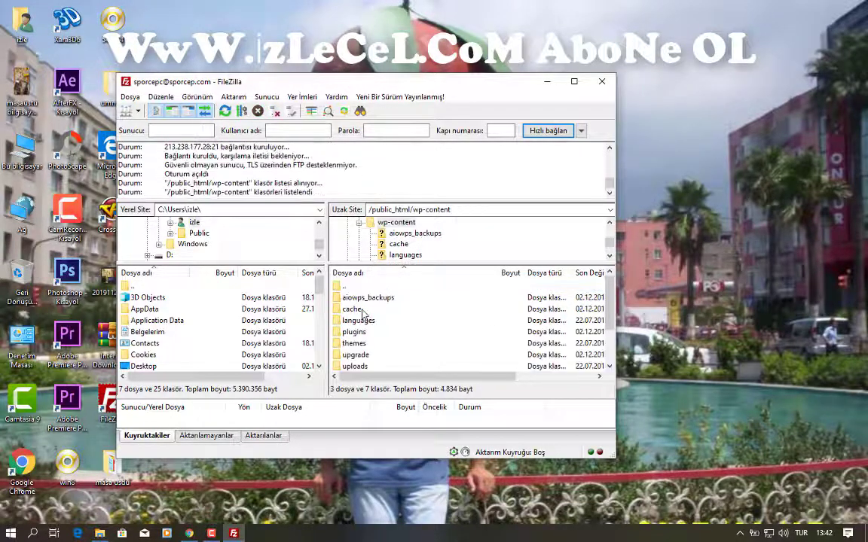
double_click(361, 336)
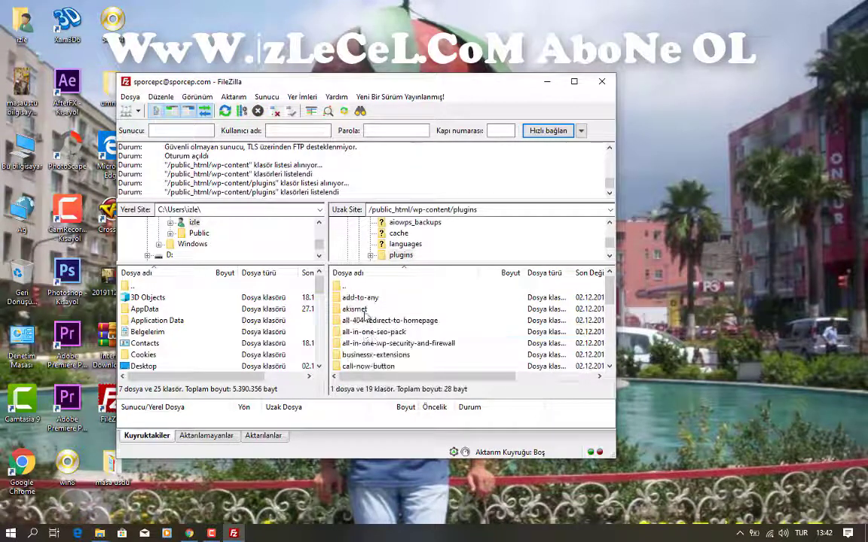
scroll(377, 335, down, 5)
scroll(396, 322, up, 5)
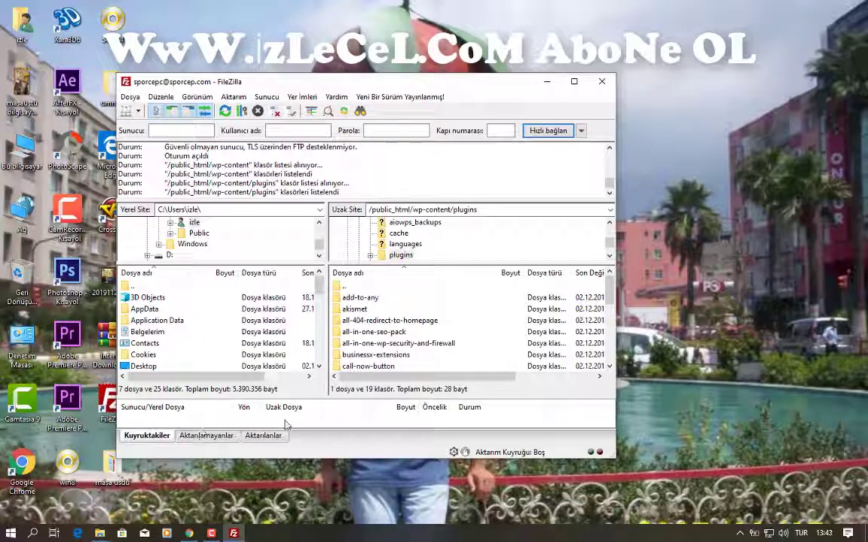
Minimize FileZilla, switch back to Chrome and open the WordPress list of installed plugins
click(547, 81)
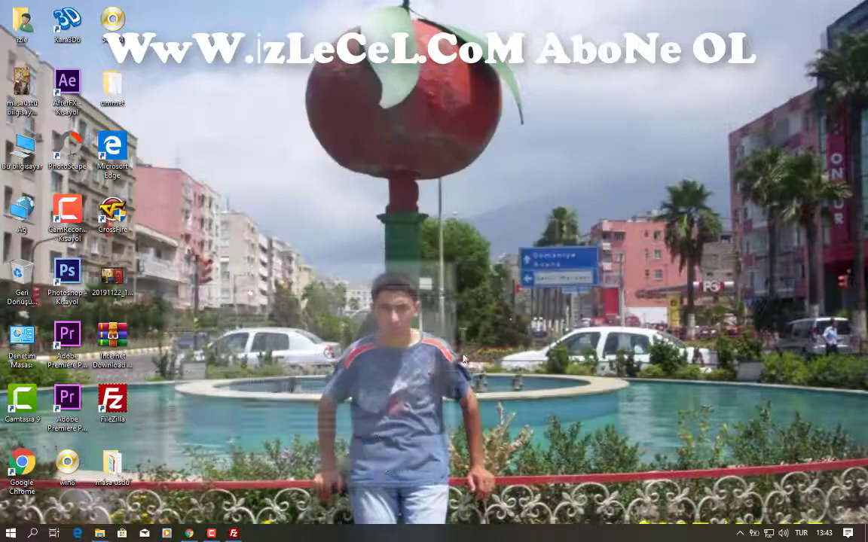
click(189, 534)
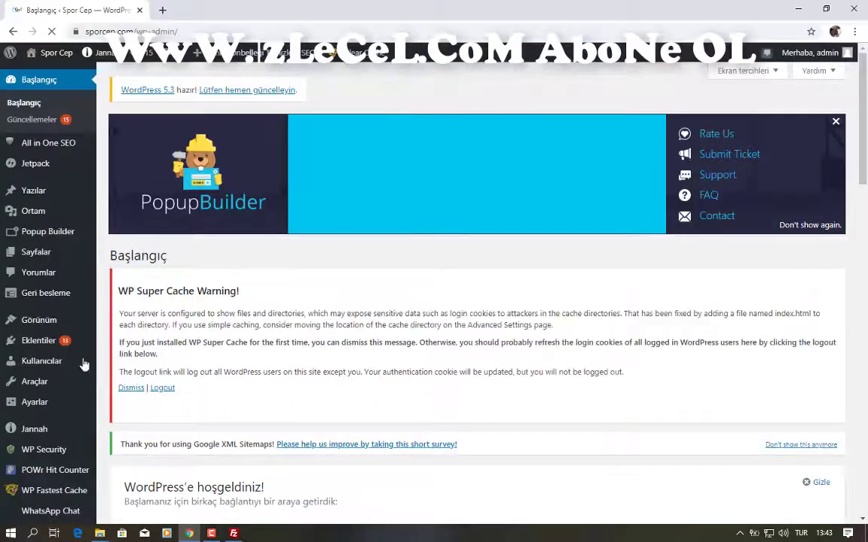
click(45, 345)
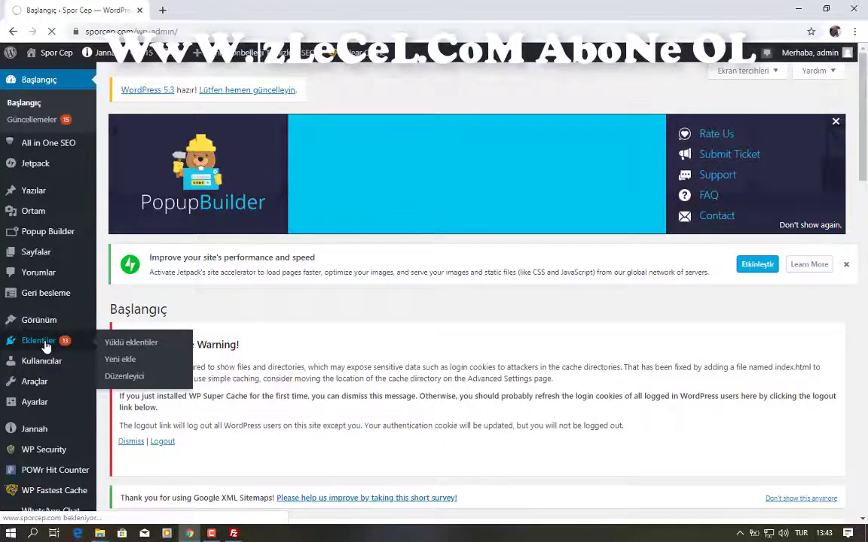
scroll(180, 369, down, 3)
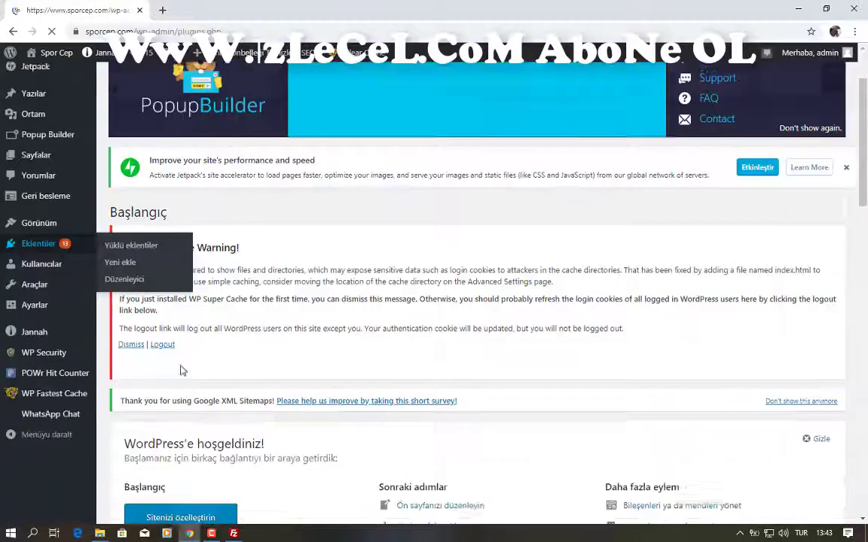
scroll(318, 404, down, 6)
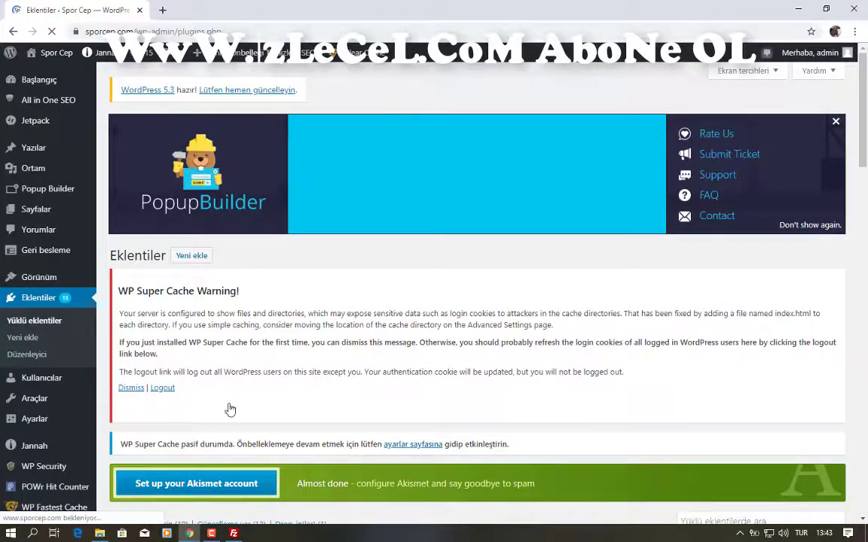
Select all installed plugins in the list and view the available bulk actions without applying one
scroll(228, 409, down, 3)
scroll(230, 413, down, 3)
scroll(204, 354, up, 3)
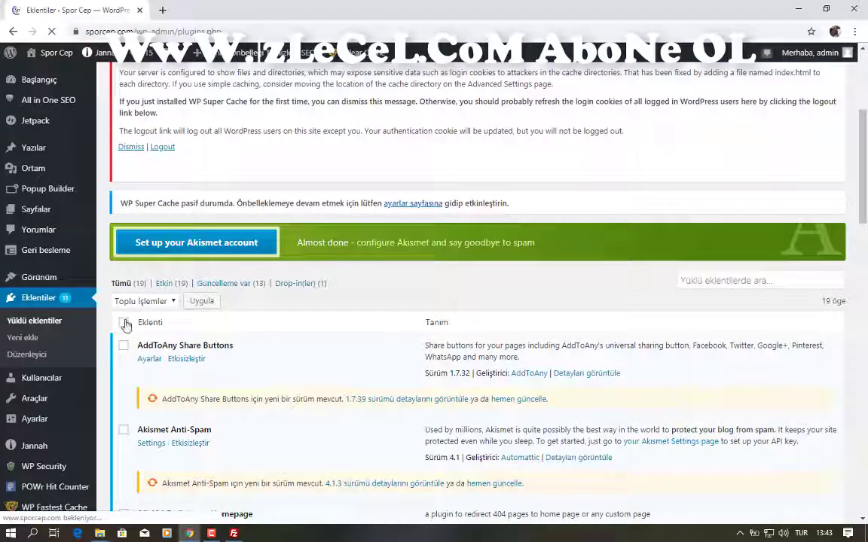
click(143, 301)
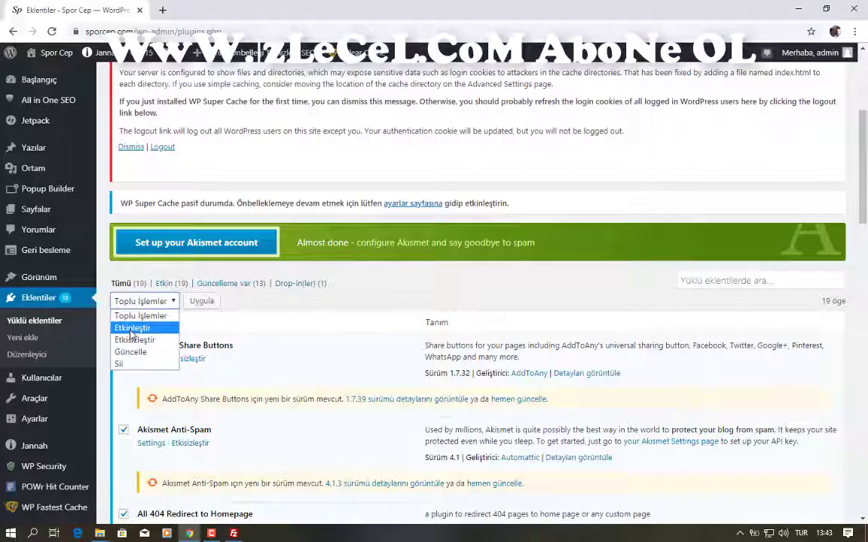
click(121, 300)
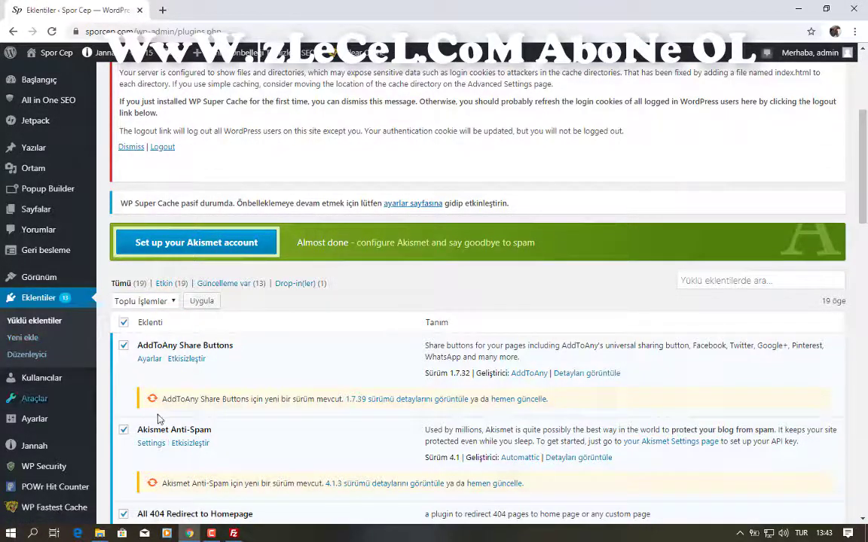
scroll(34, 415, down, 2)
scroll(61, 399, up, 5)
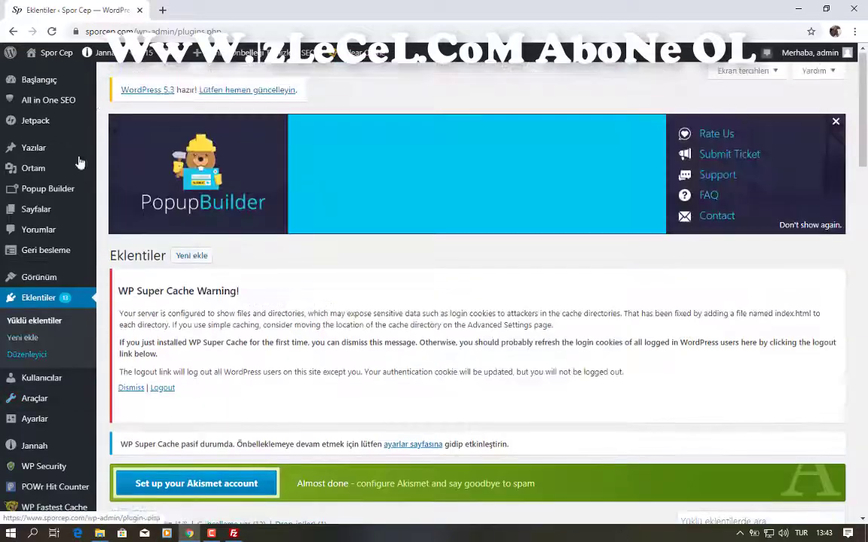
Open the All in One SEO plugin's General Settings and look through the plugin options
mouse_move(102, 105)
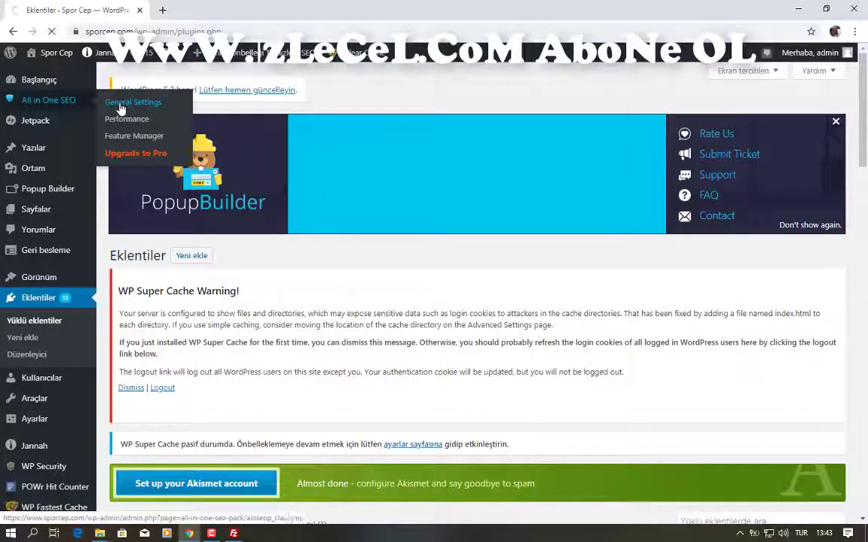
click(119, 105)
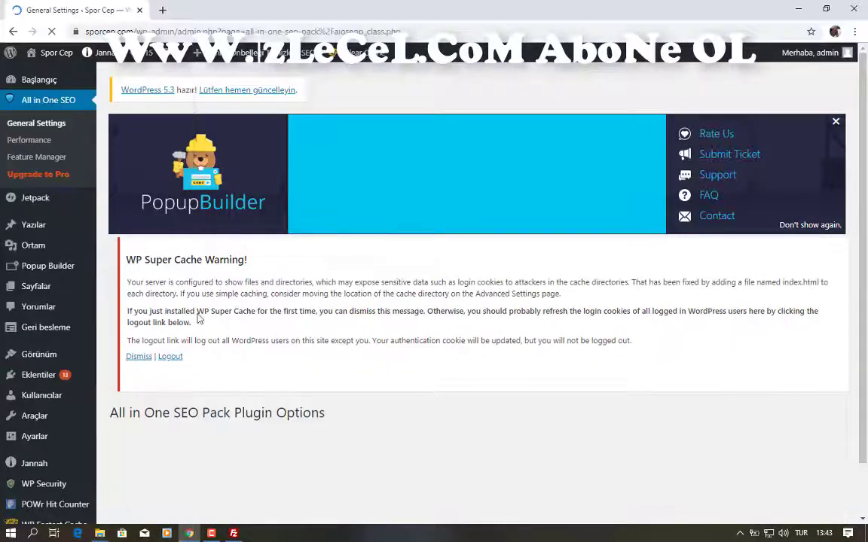
scroll(370, 369, down, 5)
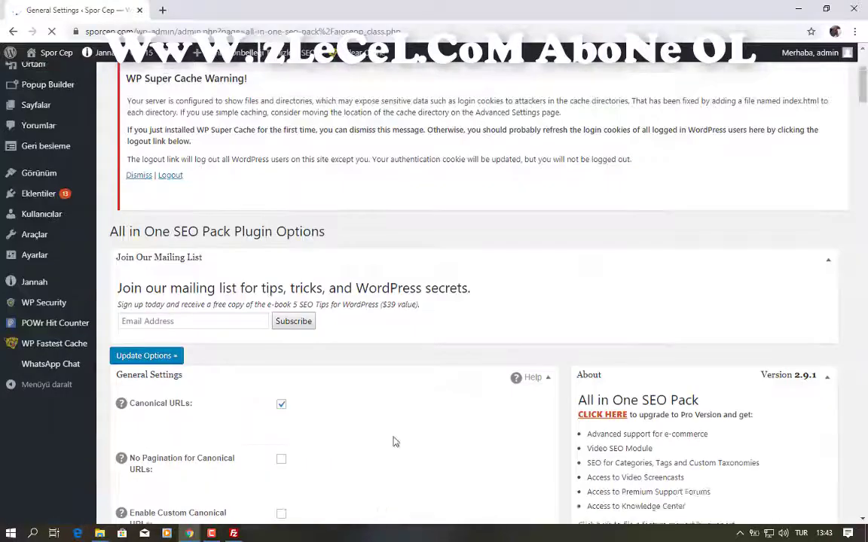
scroll(392, 435, down, 1)
scroll(357, 388, up, 4)
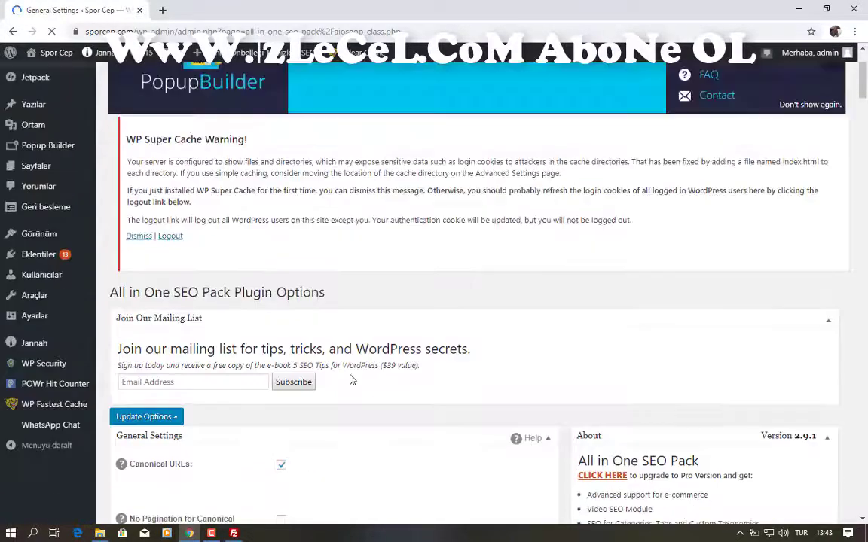
Set Rewrite Titles to Disabled in the Title Settings section of the All in One SEO options
scroll(360, 417, down, 7)
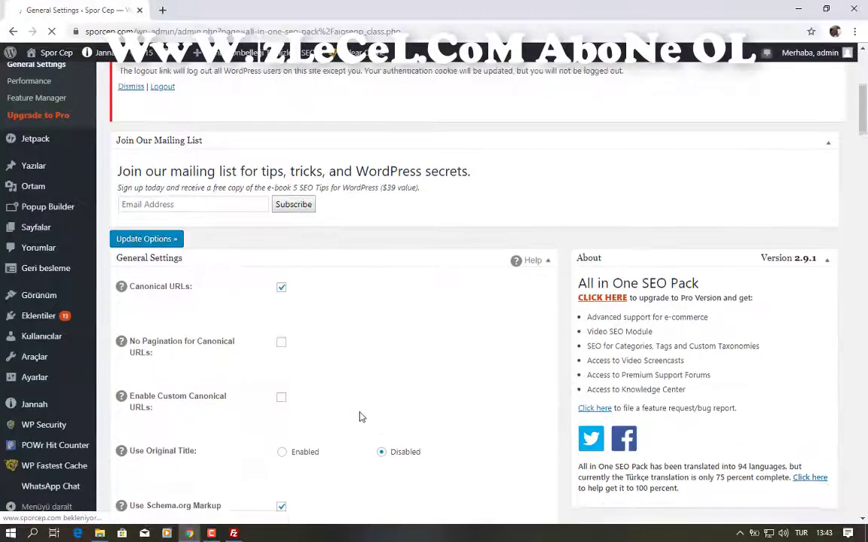
scroll(337, 355, down, 7)
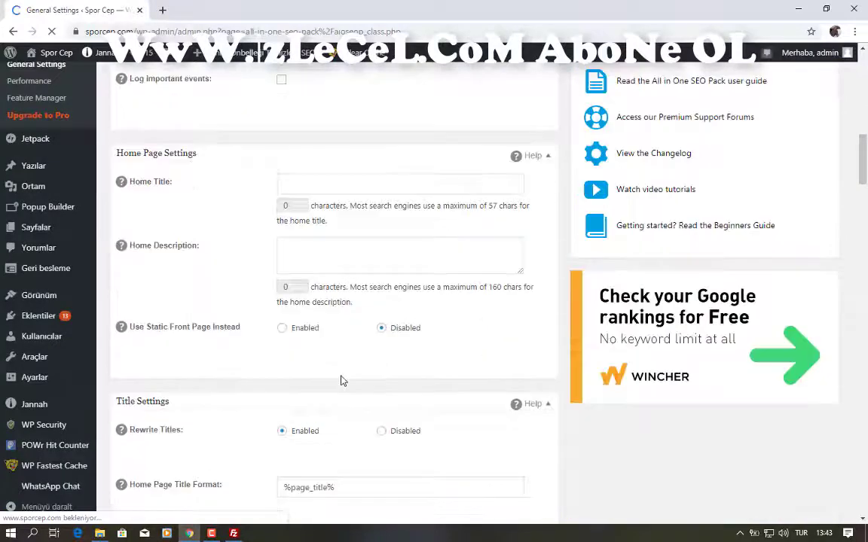
scroll(345, 436, down, 2)
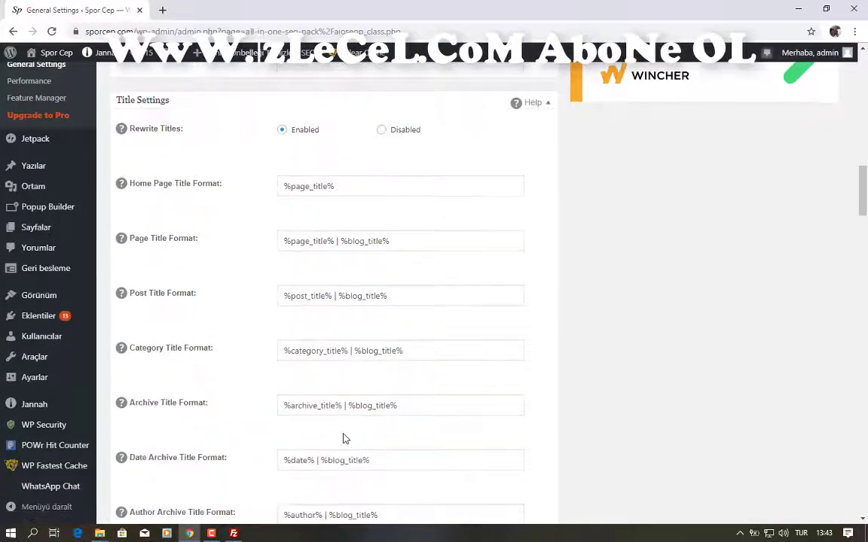
scroll(354, 403, up, 3)
click(382, 311)
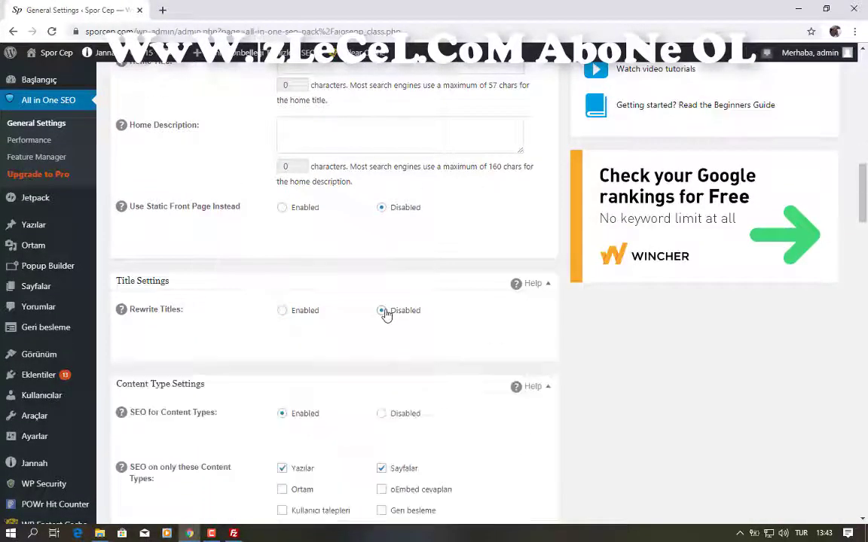
Try to translate the All in One SEO settings page with the browser's translation feature and dismiss its popup
scroll(366, 343, up, 8)
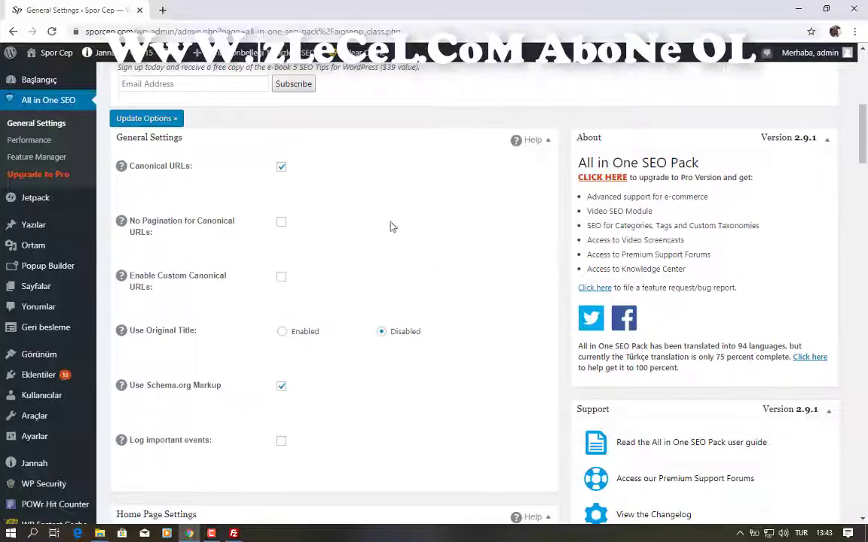
right_click(387, 218)
click(416, 316)
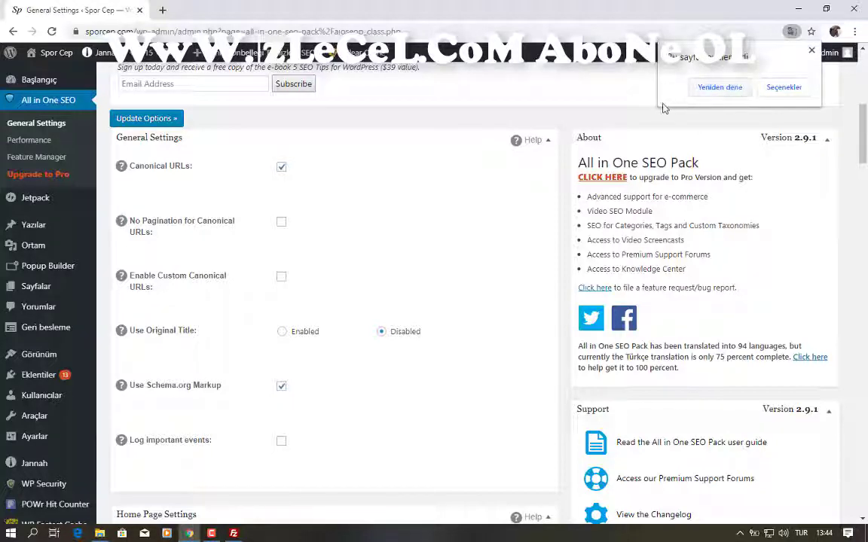
click(812, 50)
Examine the All in One SEO options, from General Settings through the content type, noindex and advanced sections
scroll(329, 323, up, 5)
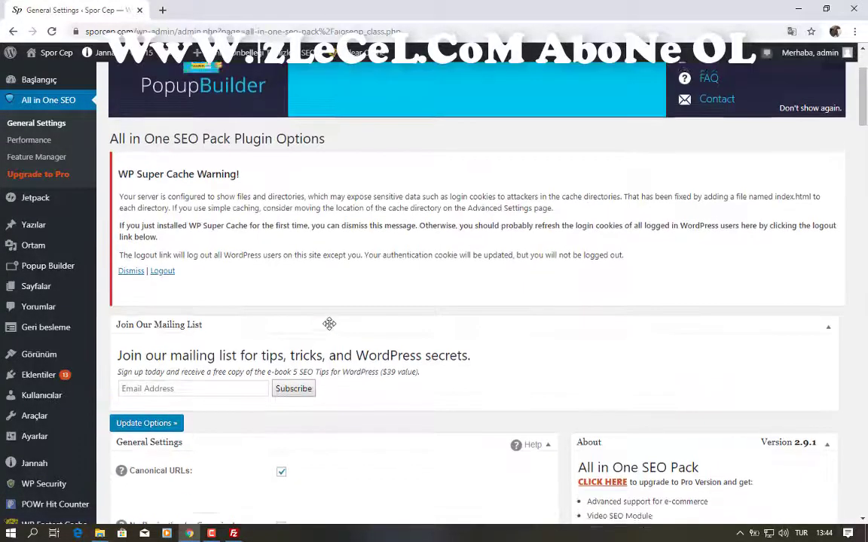
scroll(338, 364, down, 4)
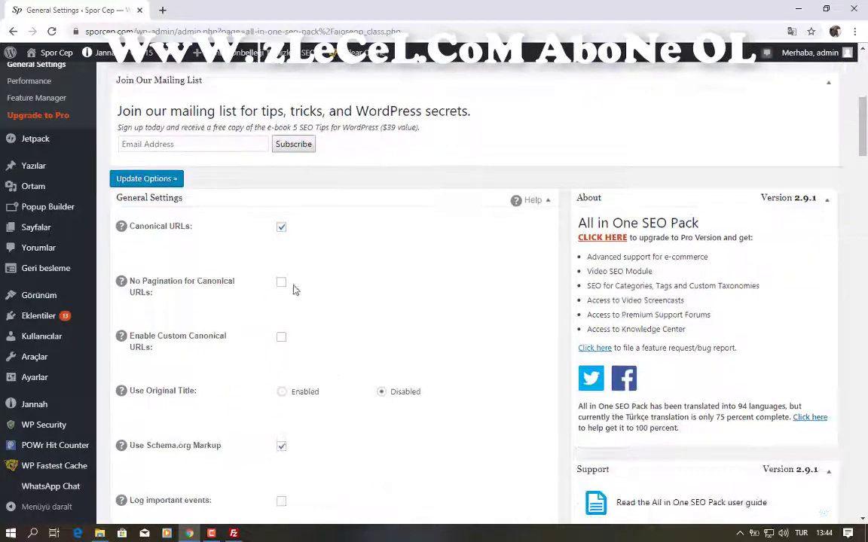
scroll(296, 290, down, 3)
middle_click(363, 394)
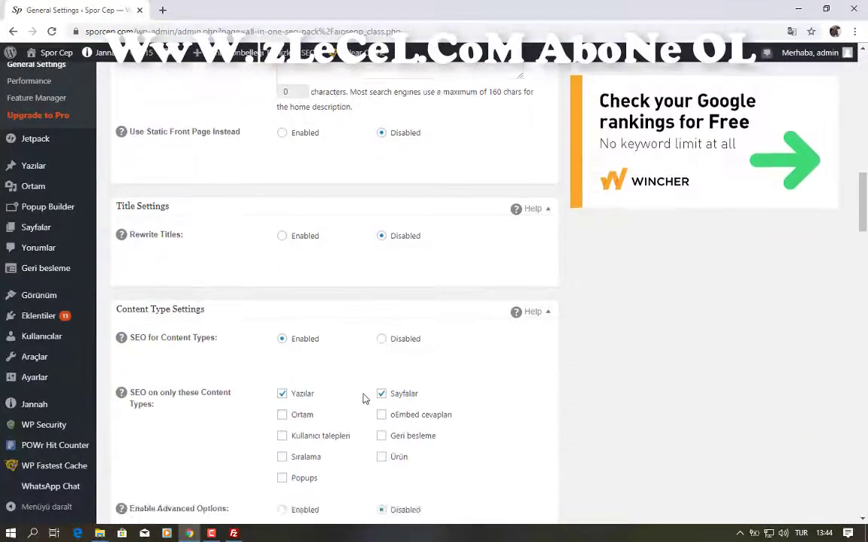
click(368, 409)
scroll(368, 409, down, 15)
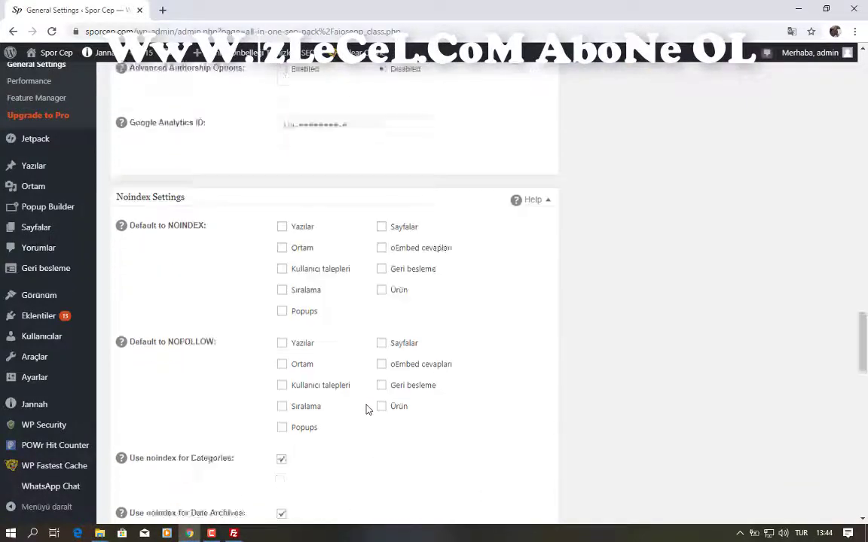
scroll(368, 411, down, 4)
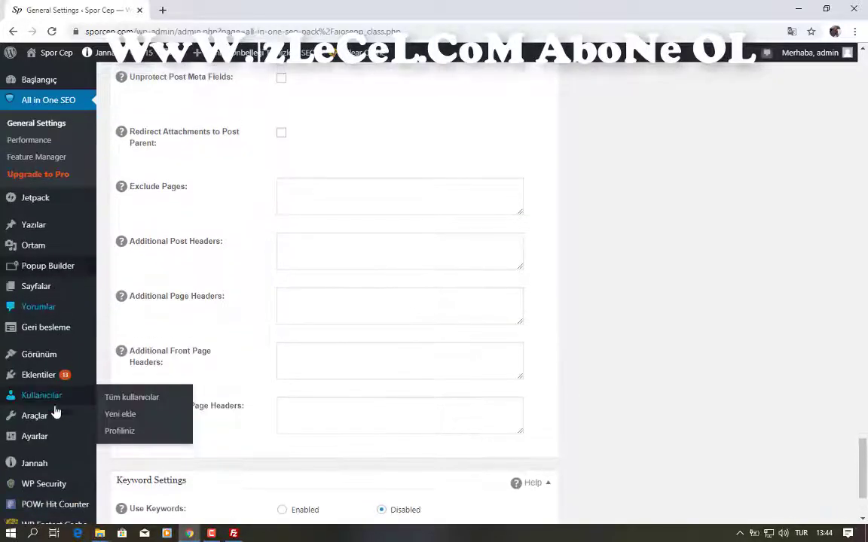
scroll(38, 361, up, 6)
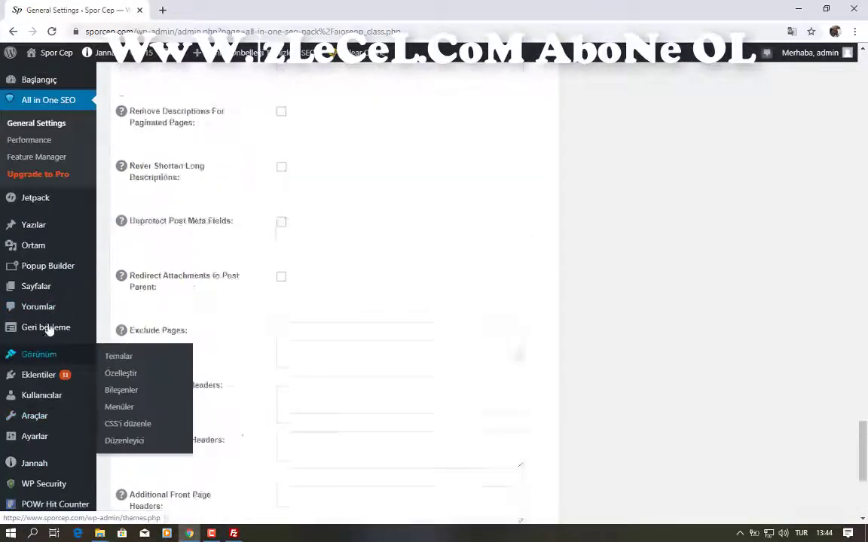
Open the WordPress dashboard home (Başlangıç) and review its widgets, collapsing and re-expanding the Site İstatistikleri box
mouse_move(46, 87)
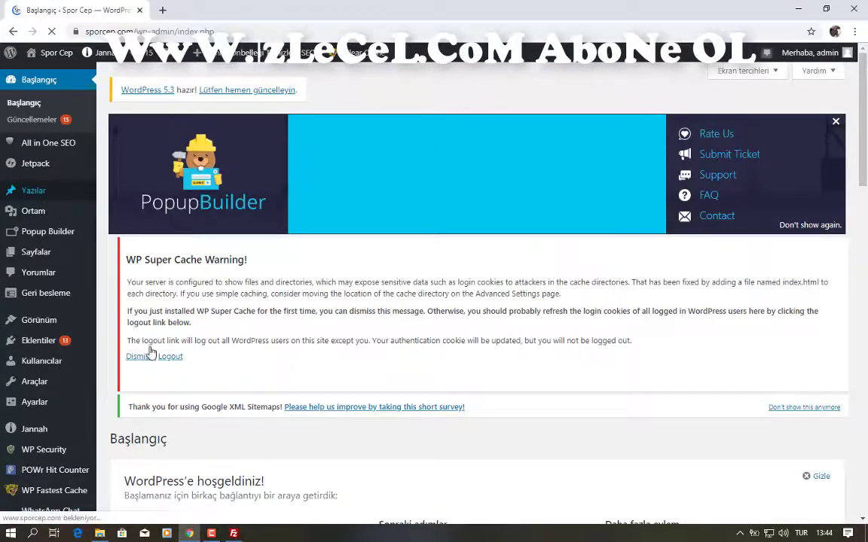
scroll(147, 369, down, 5)
scroll(145, 376, down, 7)
scroll(146, 372, up, 8)
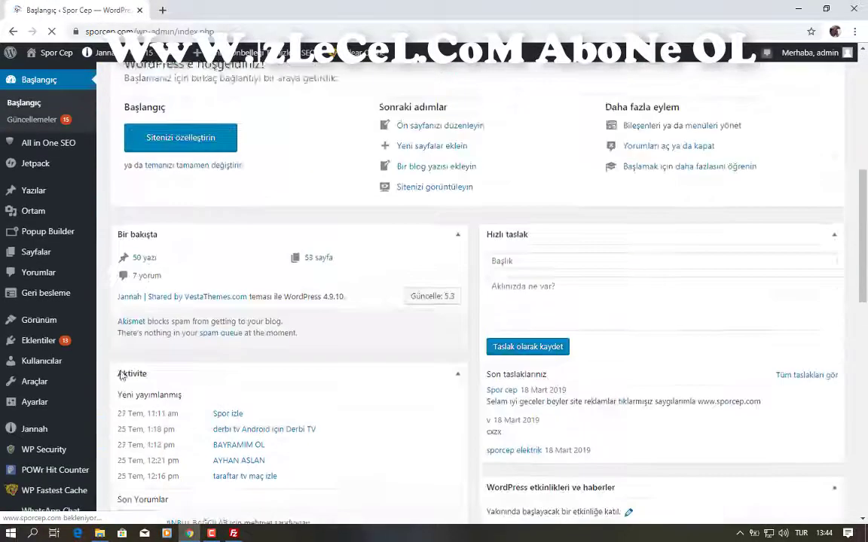
scroll(188, 407, down, 6)
scroll(250, 438, down, 4)
scroll(247, 418, up, 3)
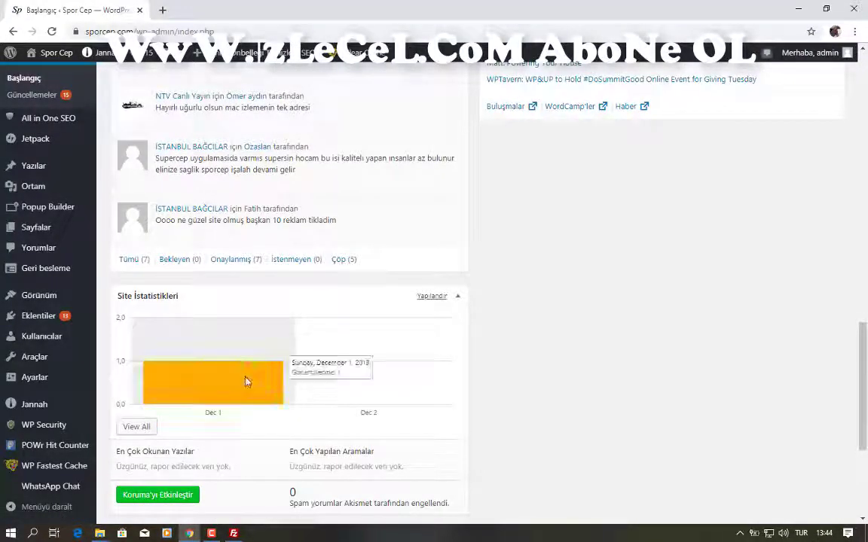
click(457, 297)
click(458, 297)
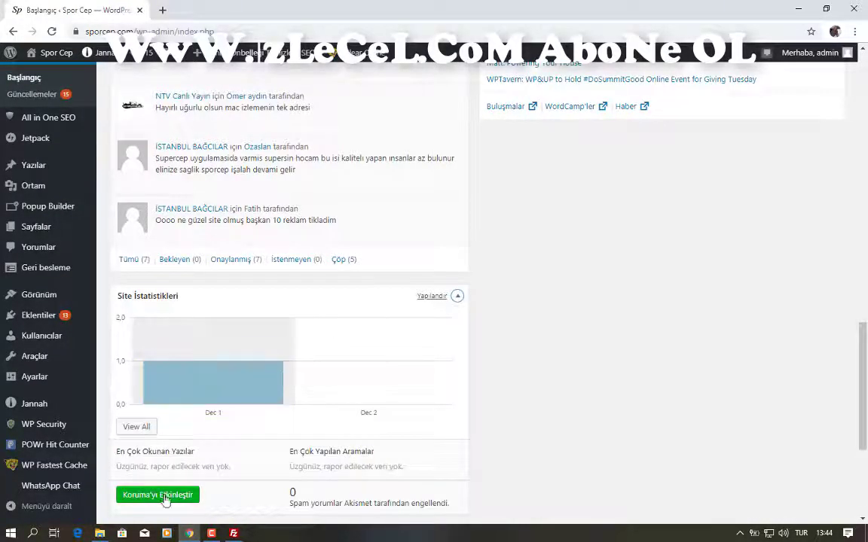
scroll(98, 355, up, 2)
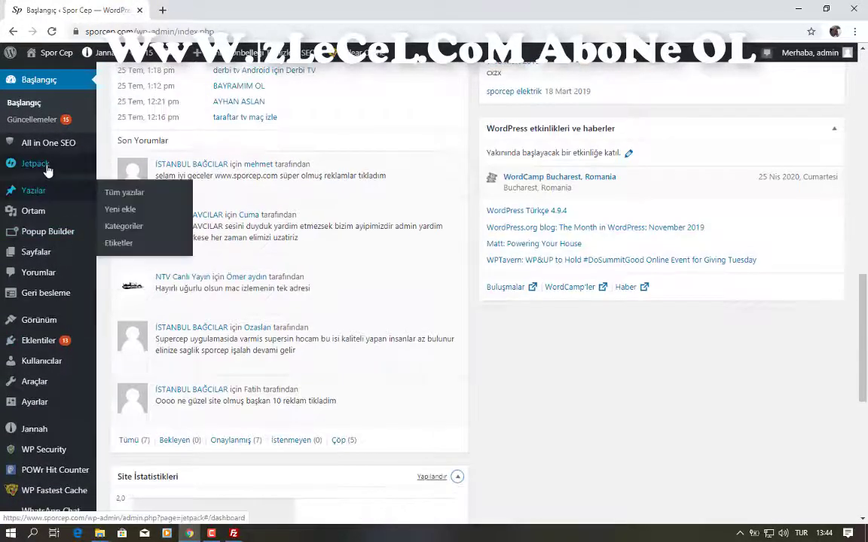
Open the Jetpack dashboard and read through the list of Jetpack's recommended features
mouse_move(45, 164)
click(132, 172)
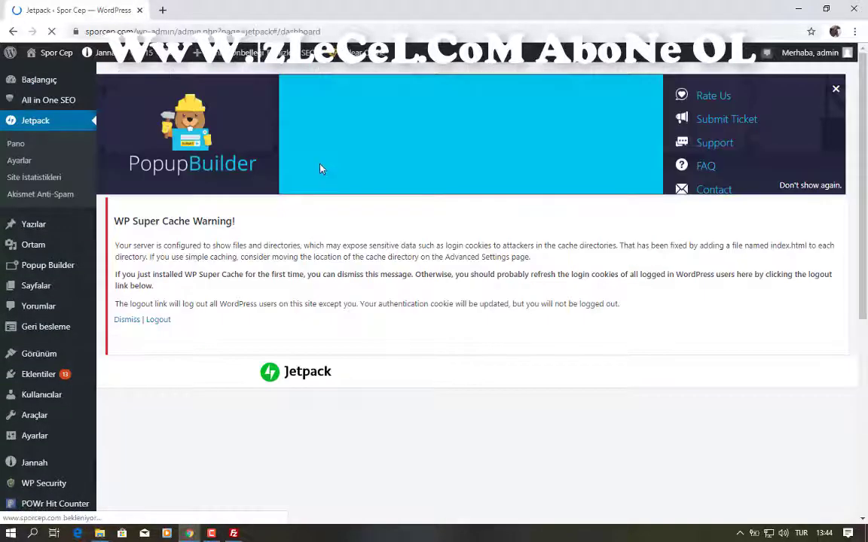
scroll(292, 403, down, 5)
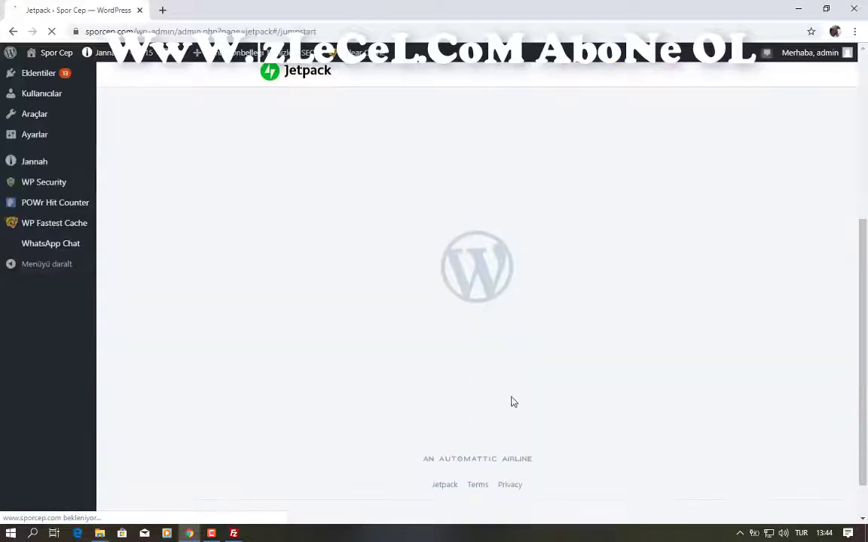
scroll(543, 436, down, 1)
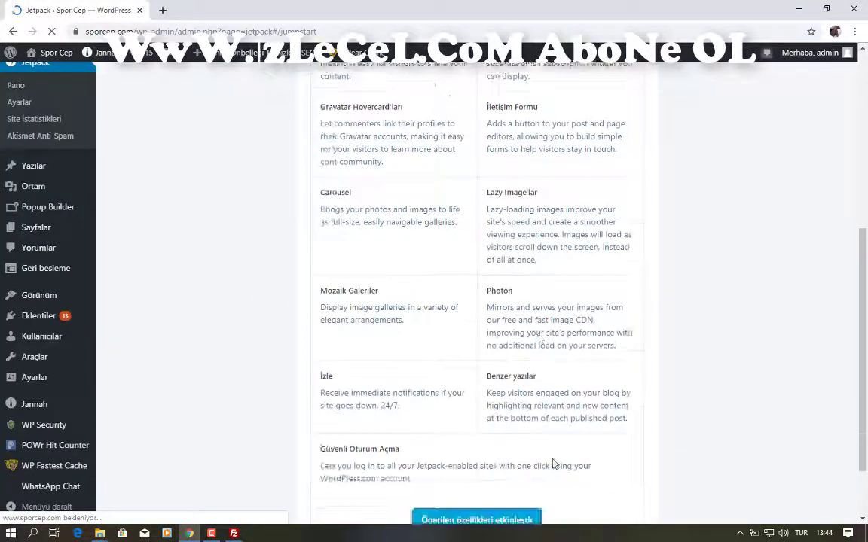
scroll(537, 411, up, 10)
scroll(512, 414, down, 10)
scroll(543, 423, down, 1)
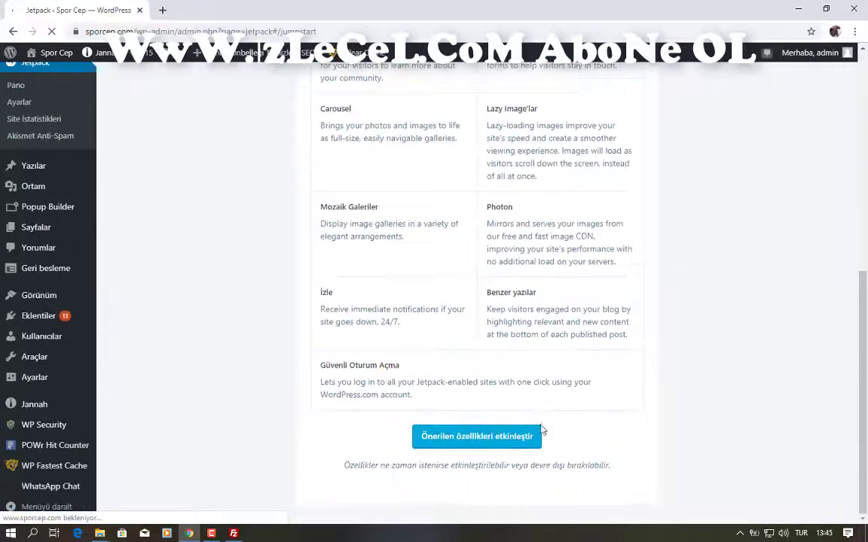
Activate Jetpack's recommended features and wait for the activation to finish
click(490, 441)
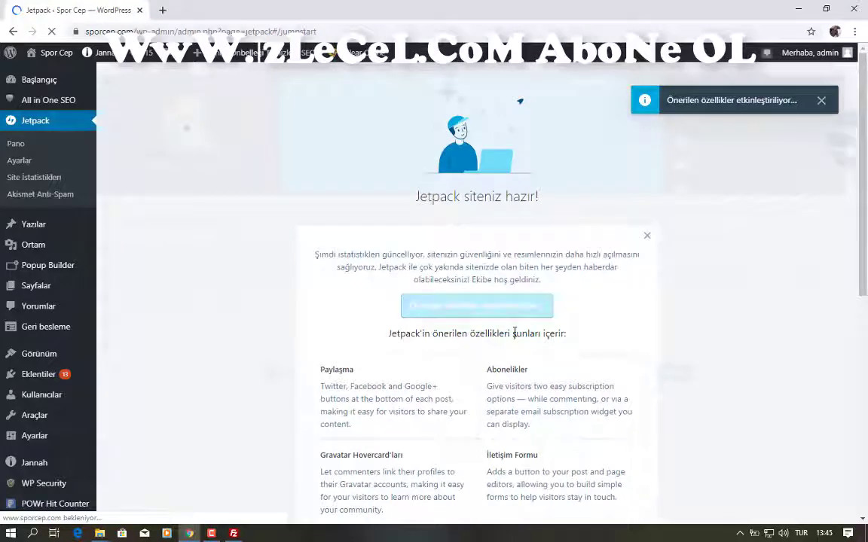
scroll(520, 331, down, 6)
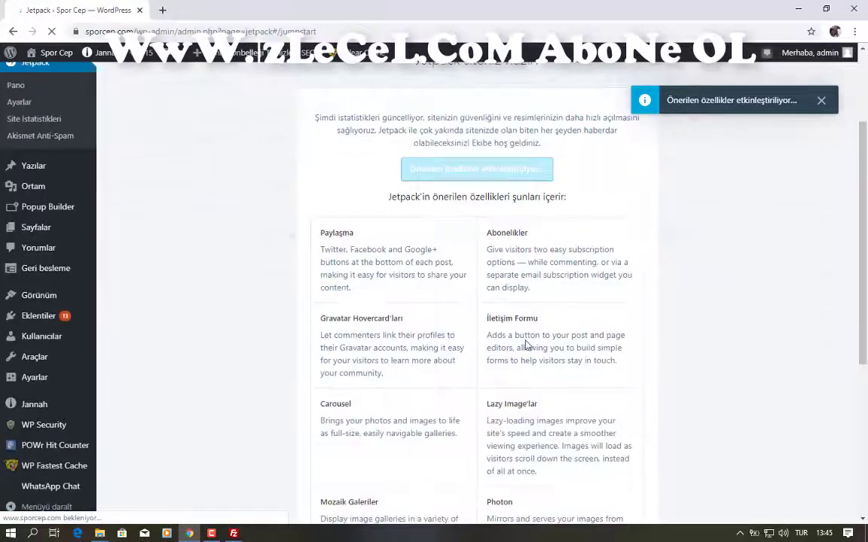
scroll(522, 407, up, 6)
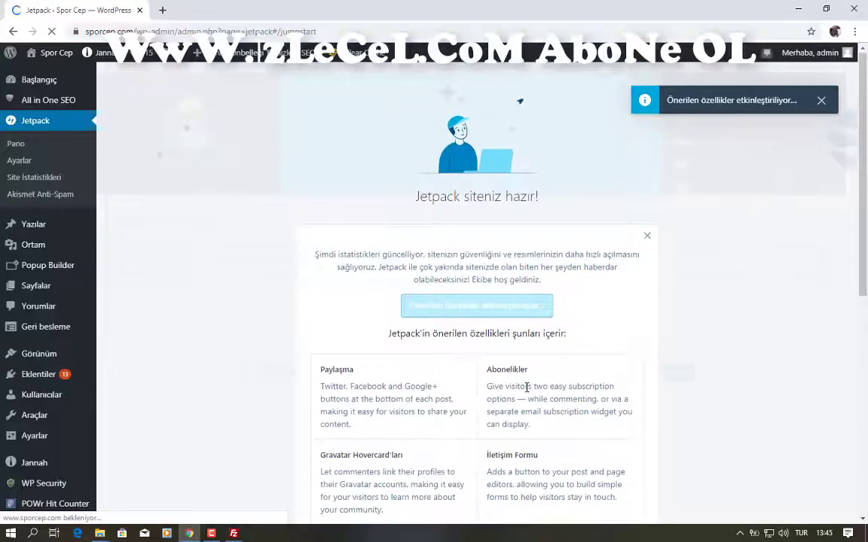
scroll(526, 387, down, 6)
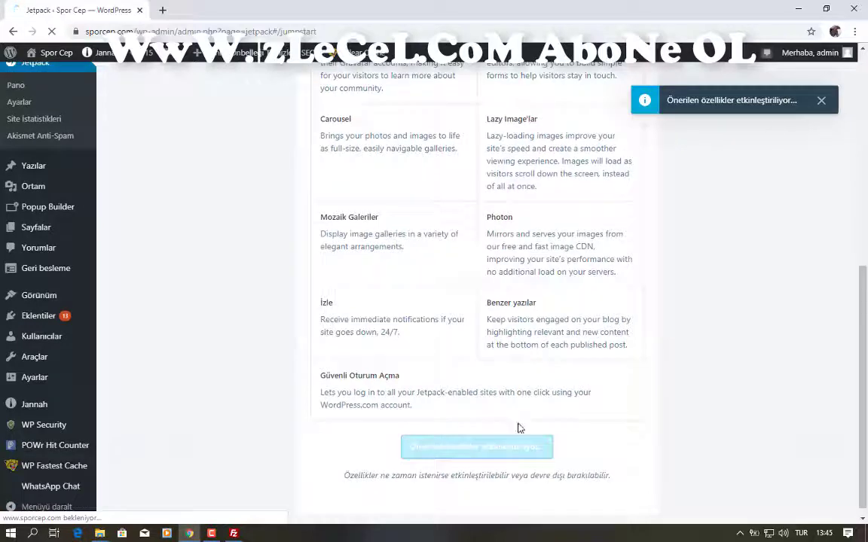
scroll(517, 426, up, 6)
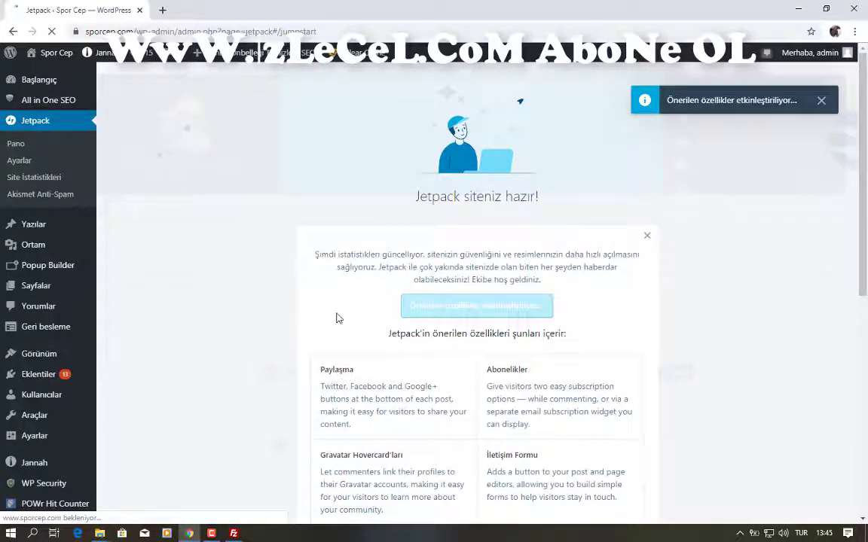
double_click(247, 4)
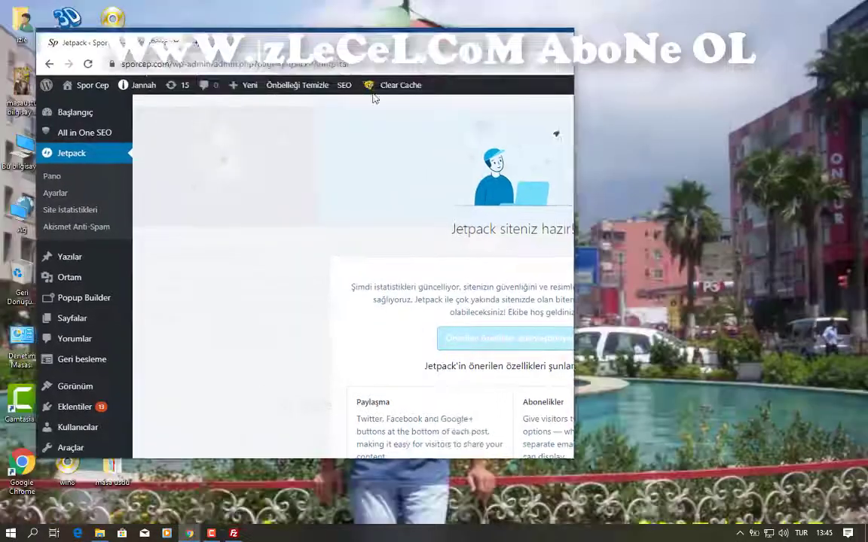
key(super+Up)
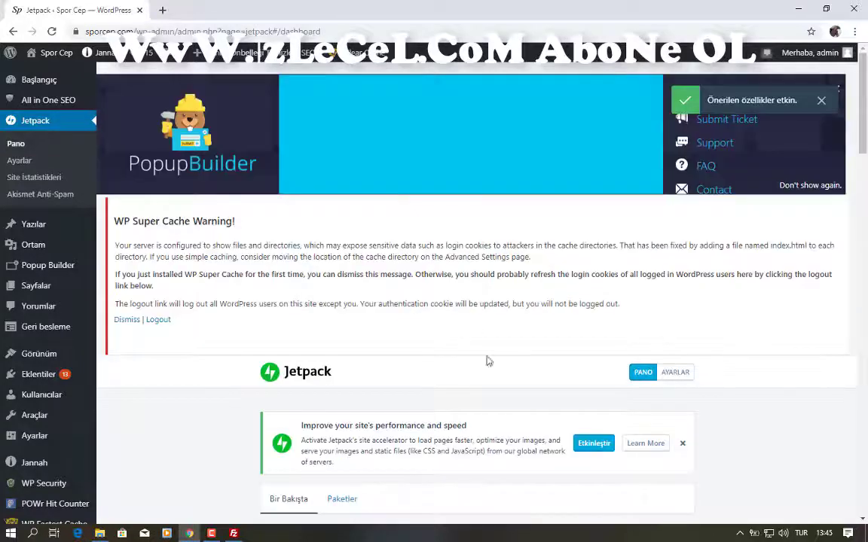
View the Site İstatistikleri section of the Jetpack dashboard and open the site's further statistics on WordPress.com
scroll(517, 382, down, 3)
scroll(568, 313, down, 3)
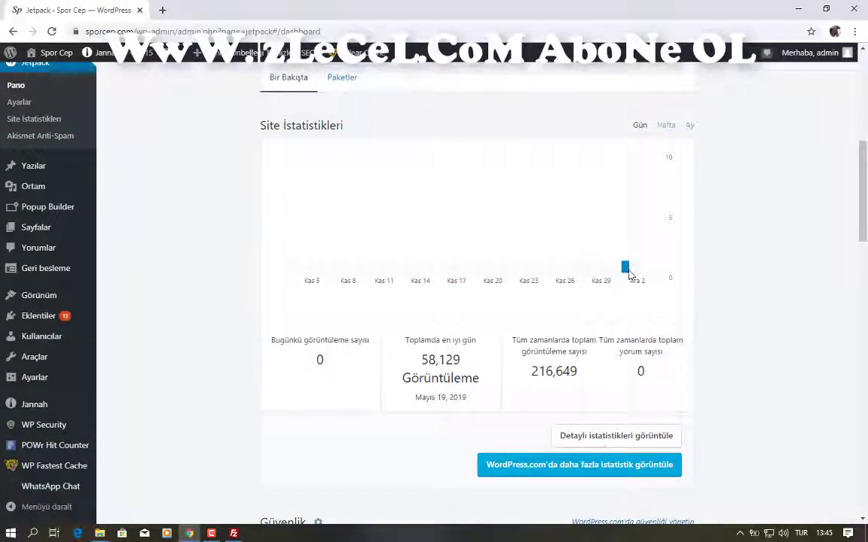
click(587, 461)
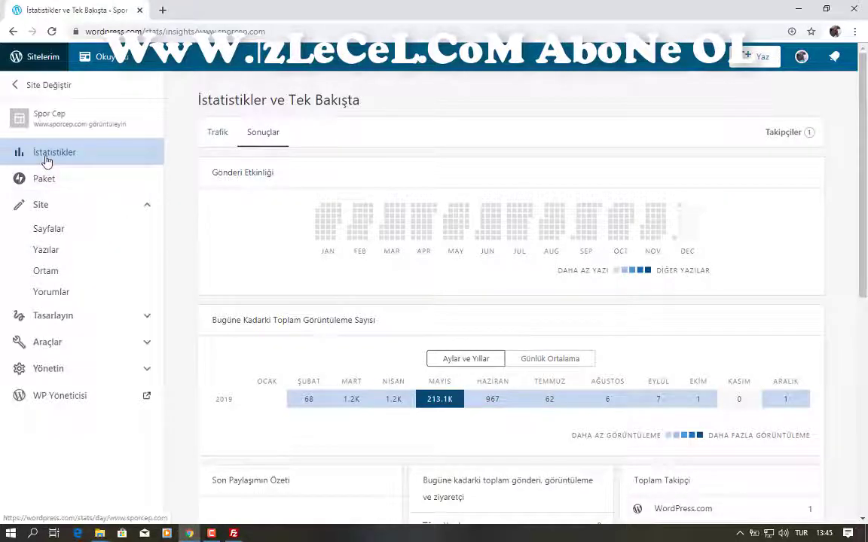
Open the site's İstatistikler traffic page, review the daily statistics and switch the chart to the yearly (Yıl) view
click(47, 160)
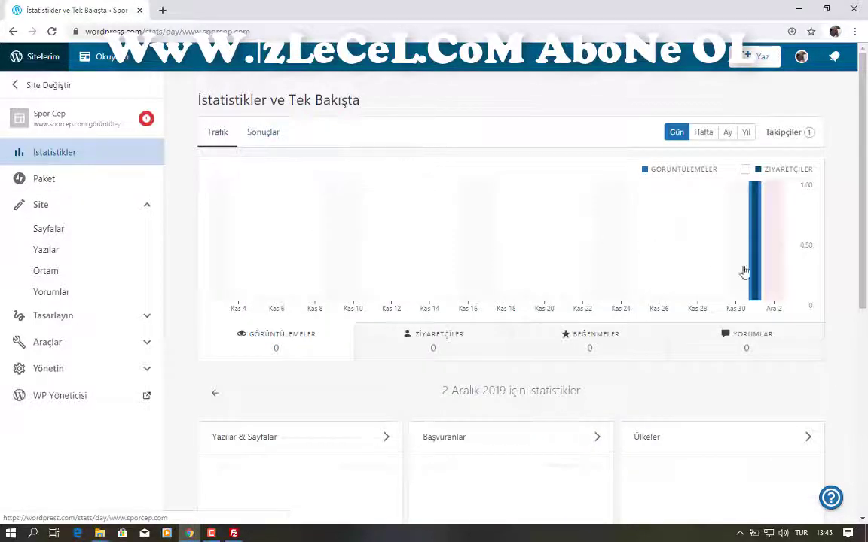
mouse_move(755, 280)
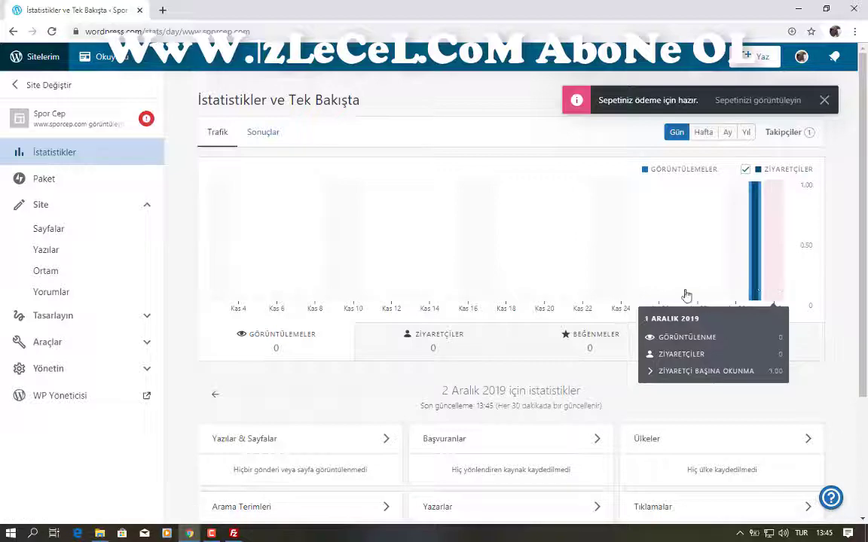
scroll(407, 373, down, 3)
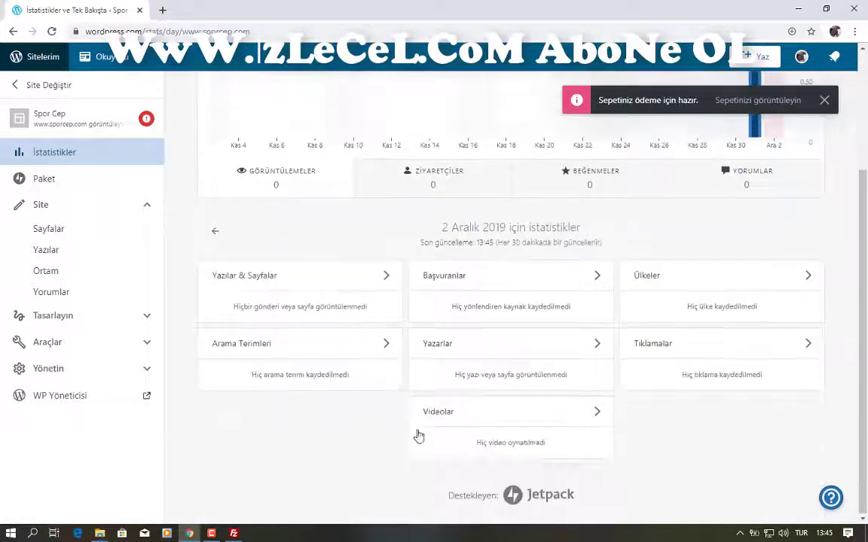
scroll(421, 447, up, 3)
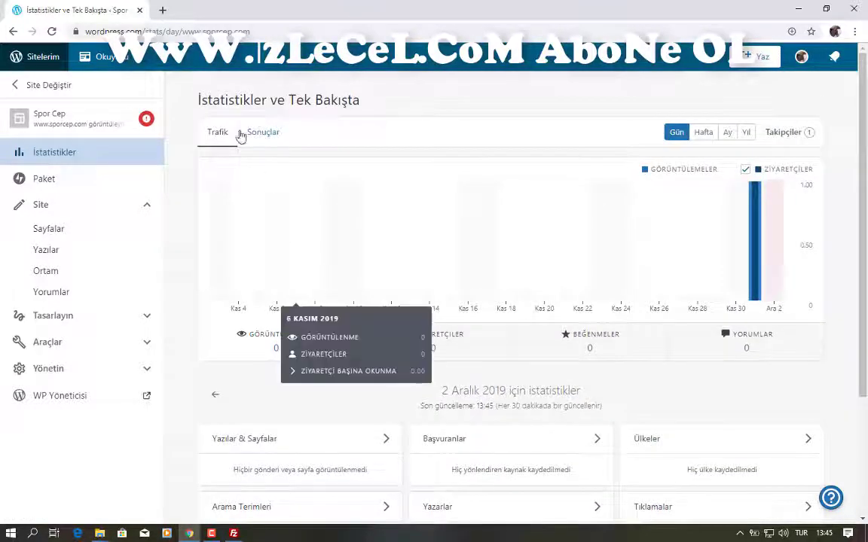
click(747, 134)
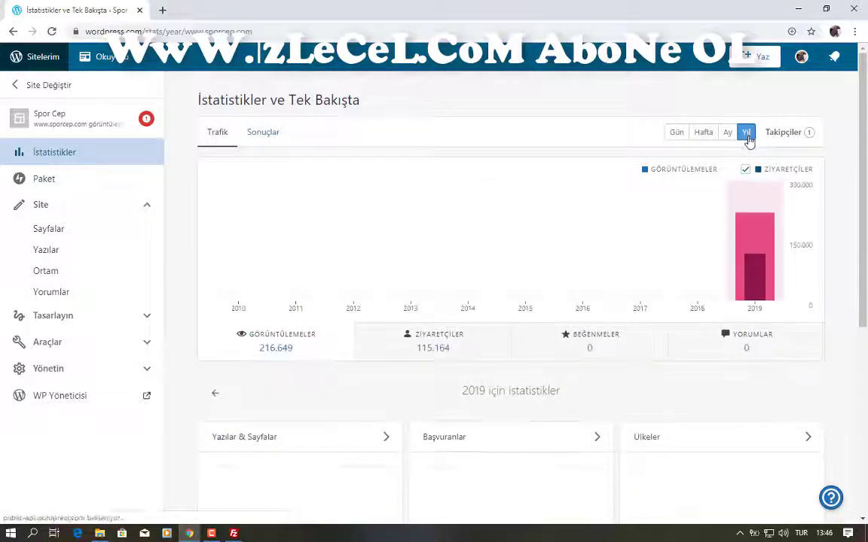
Examine the 2019 traffic statistics: the yearly views and visitors chart, top posts and pages, referrers, and views by country
mouse_move(768, 256)
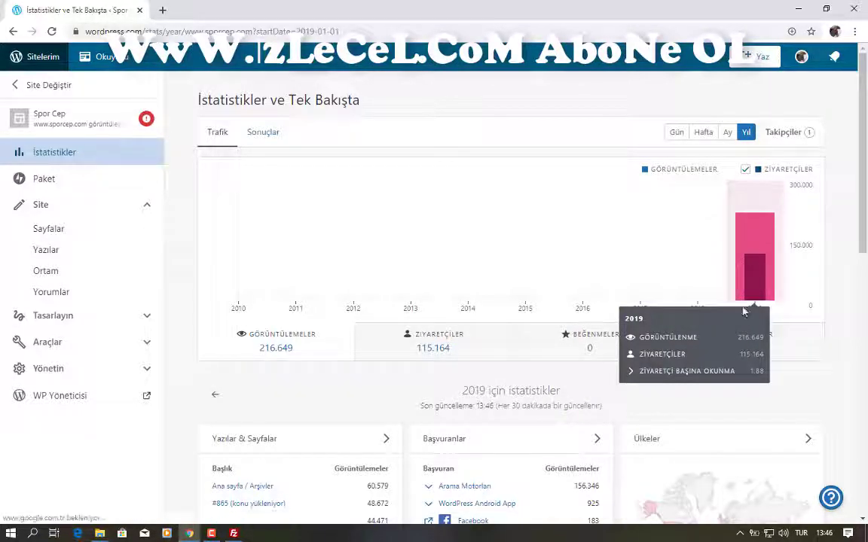
scroll(738, 343, down, 3)
scroll(738, 343, down, 5)
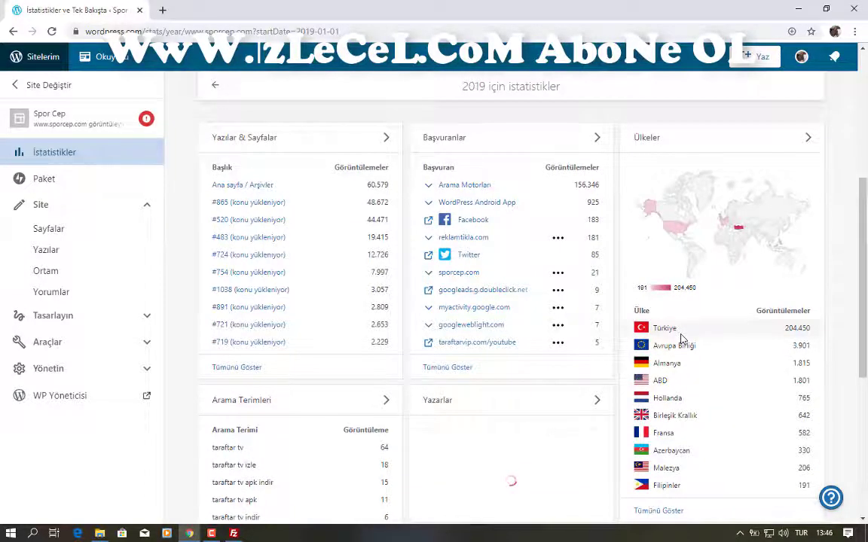
scroll(680, 337, up, 2)
scroll(675, 307, up, 6)
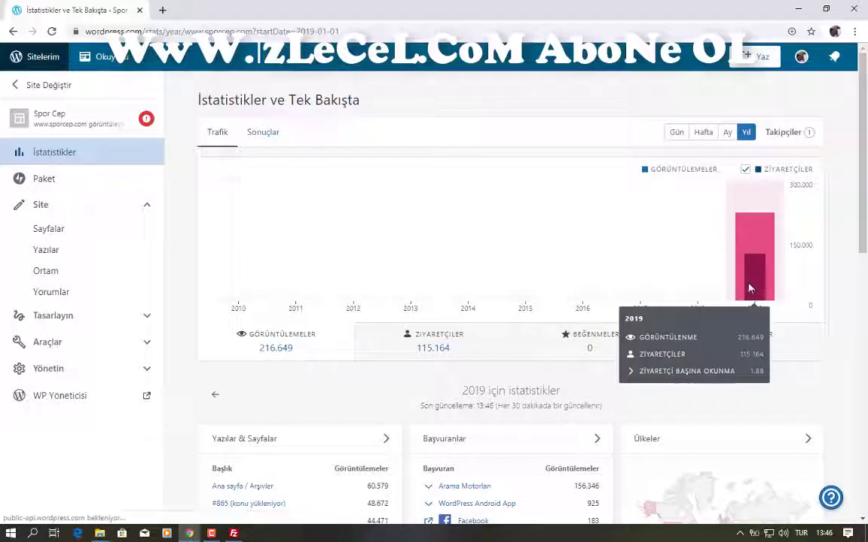
scroll(504, 316, down, 1)
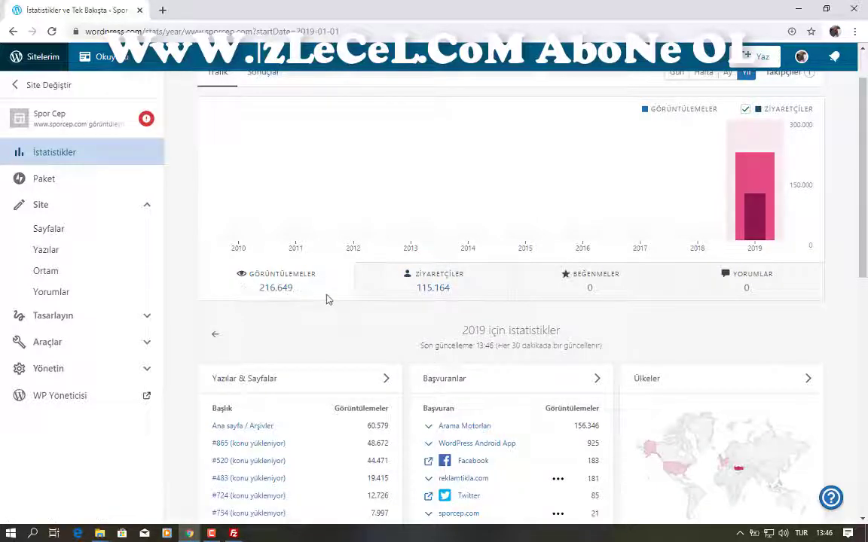
scroll(544, 401, down, 2)
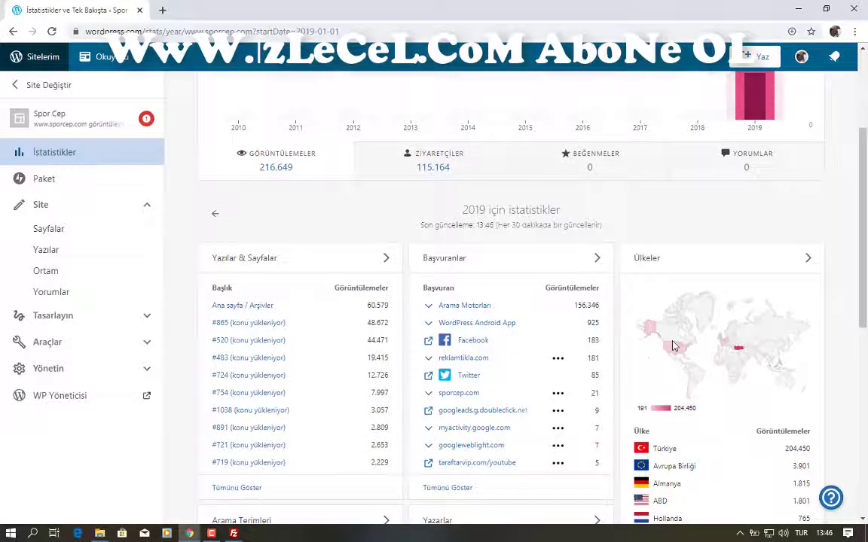
scroll(687, 369, down, 1)
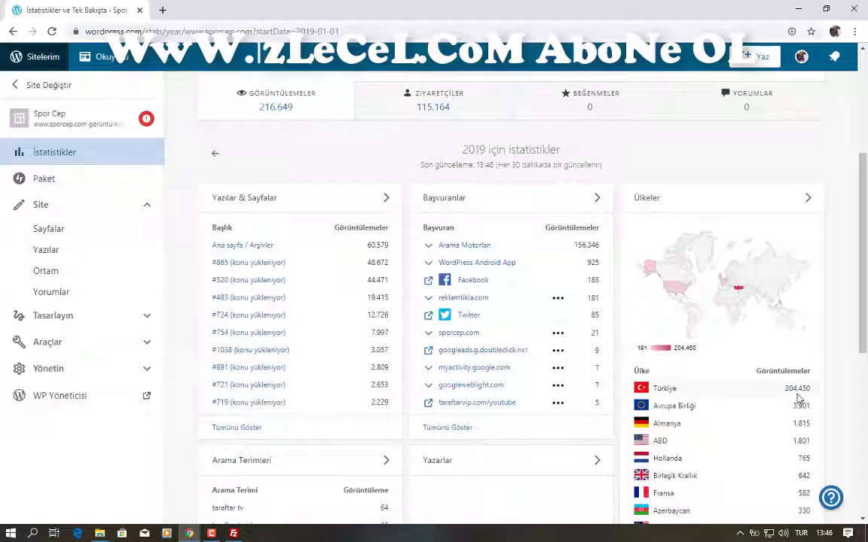
scroll(799, 398, down, 1)
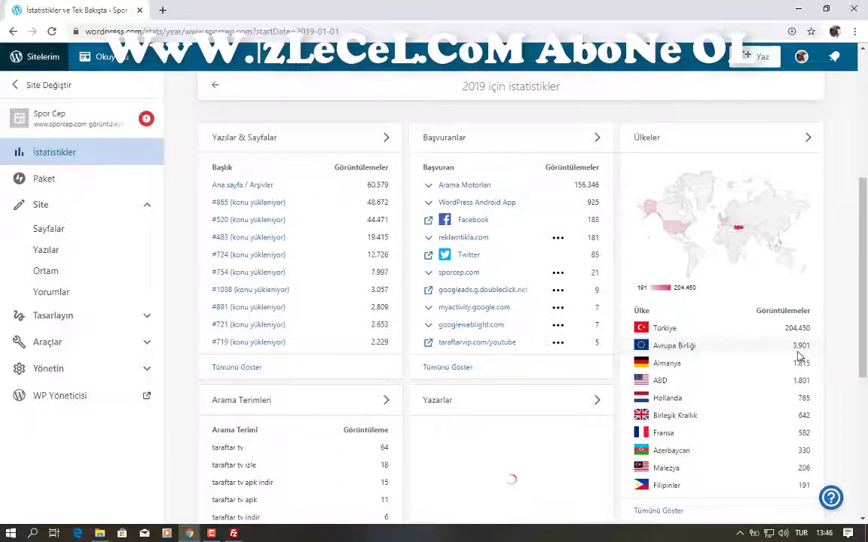